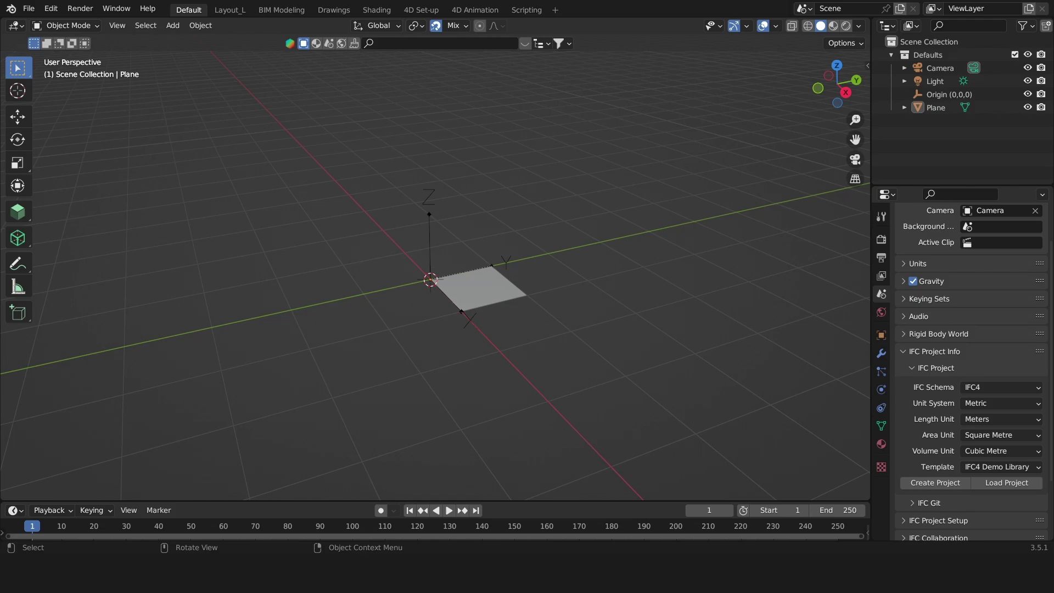
# Select the Plane, then widen and enlarge the outliner and properties areas to reveal more IFC panels
pyautogui.keyDown('shift'); pyautogui.moveTo(349, 123); pyautogui.dragTo(328, 123, button='middle'); pyautogui.keyUp('shift')
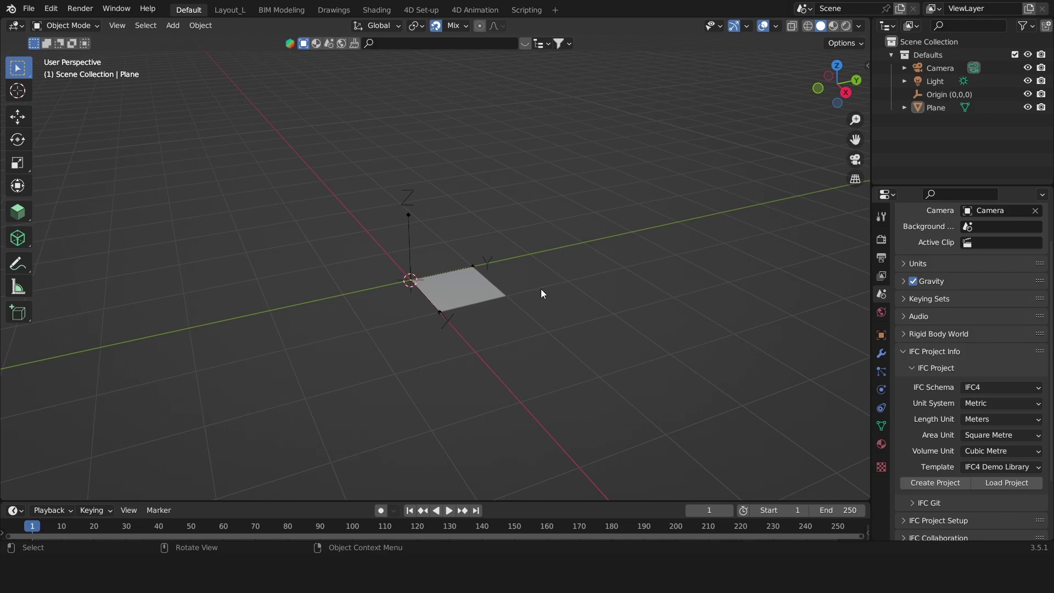
pyautogui.moveTo(541, 294); pyautogui.dragTo(470, 302, button='middle')
pyautogui.click(486, 306)
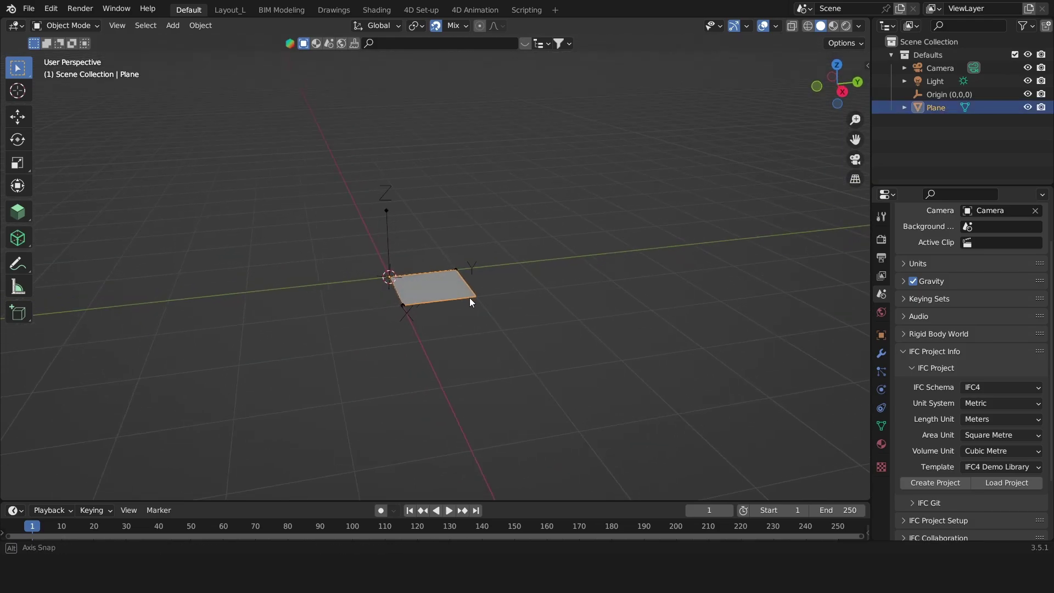
pyautogui.moveTo(871, 149); pyautogui.dragTo(743, 154)
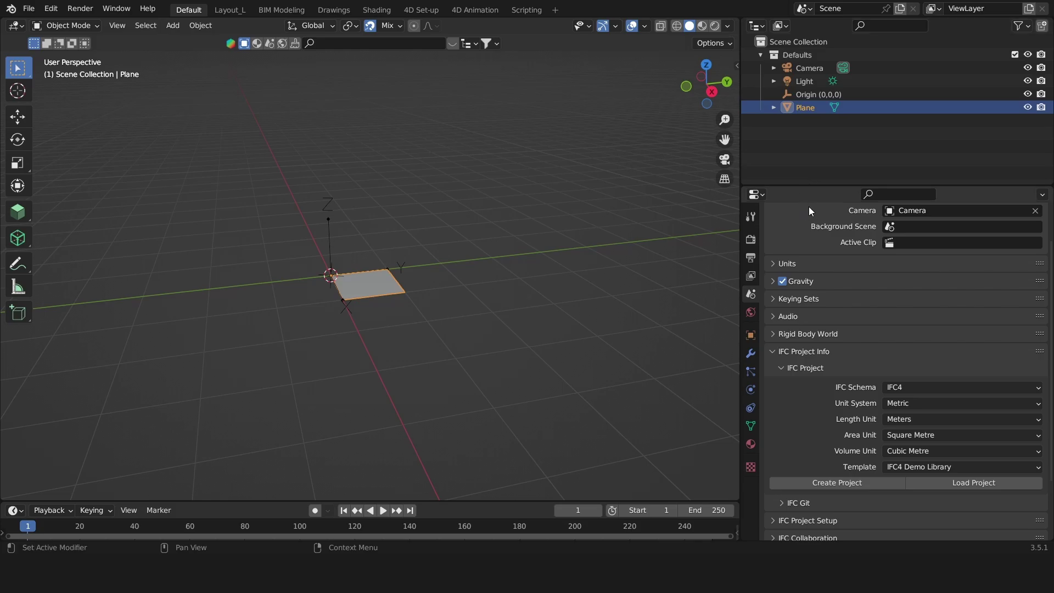
pyautogui.moveTo(810, 186); pyautogui.dragTo(810, 142)
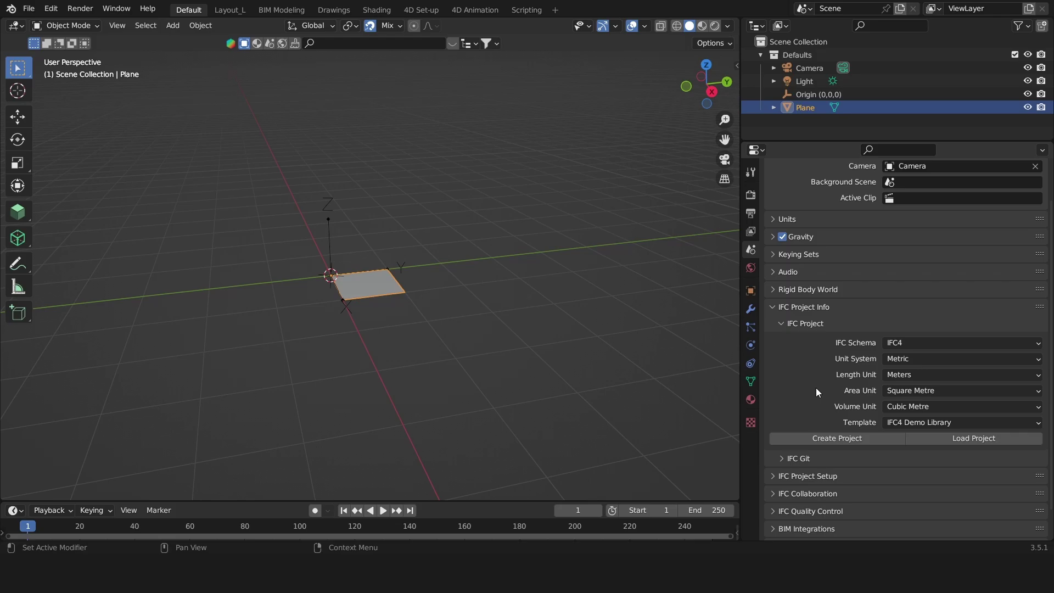
pyautogui.click(225, 14)
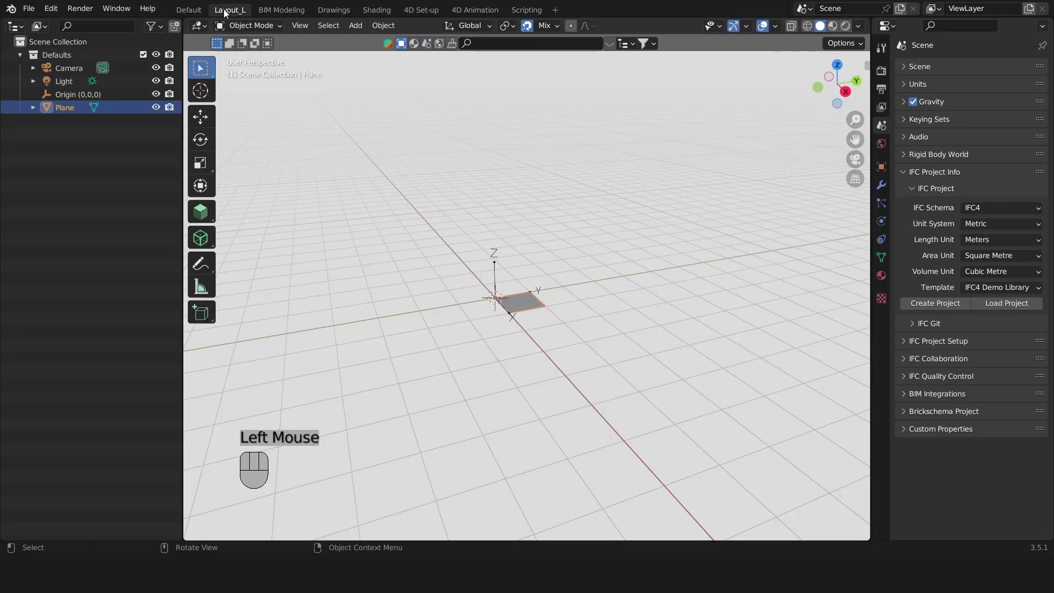
pyautogui.click(270, 9)
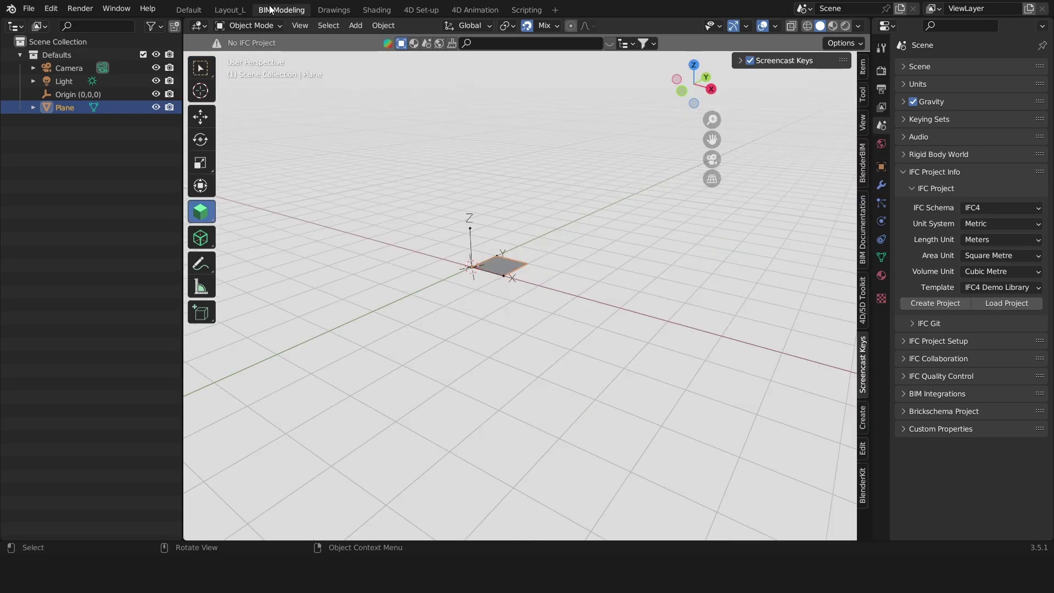
pyautogui.click(331, 11)
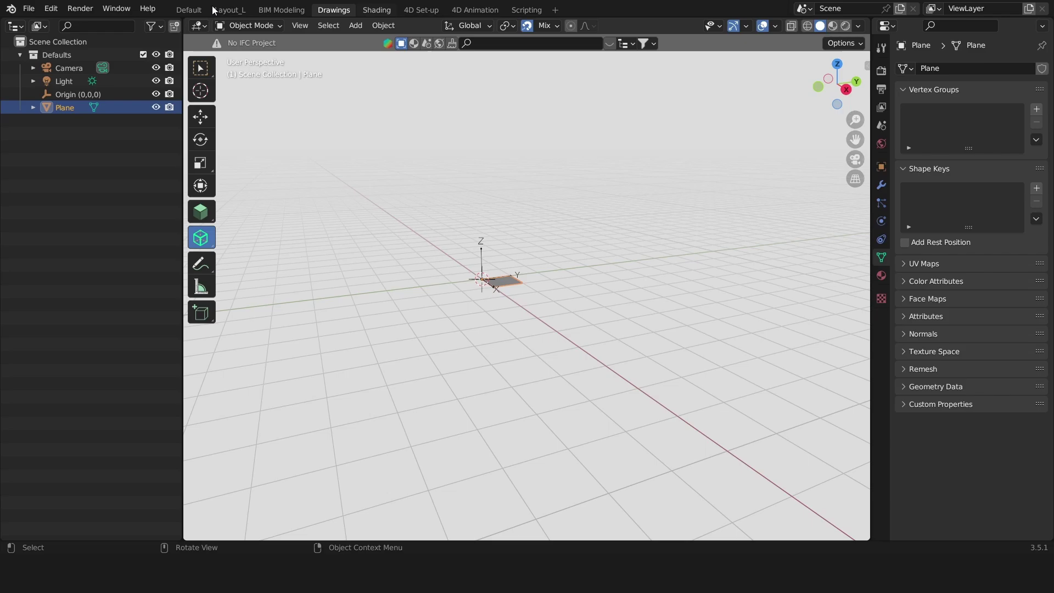
pyautogui.click(195, 9)
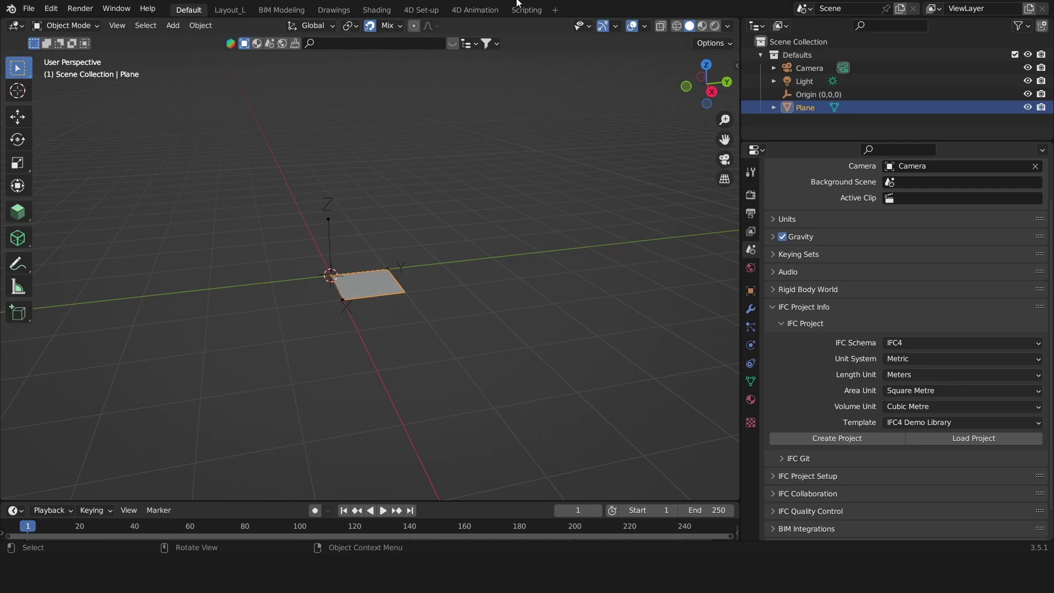
# Bring the Sigma Dimensions site forward and expand the BlenderBIM for beginners course details
pyautogui.moveTo(1053, 99); pyautogui.dragTo(779, 1)
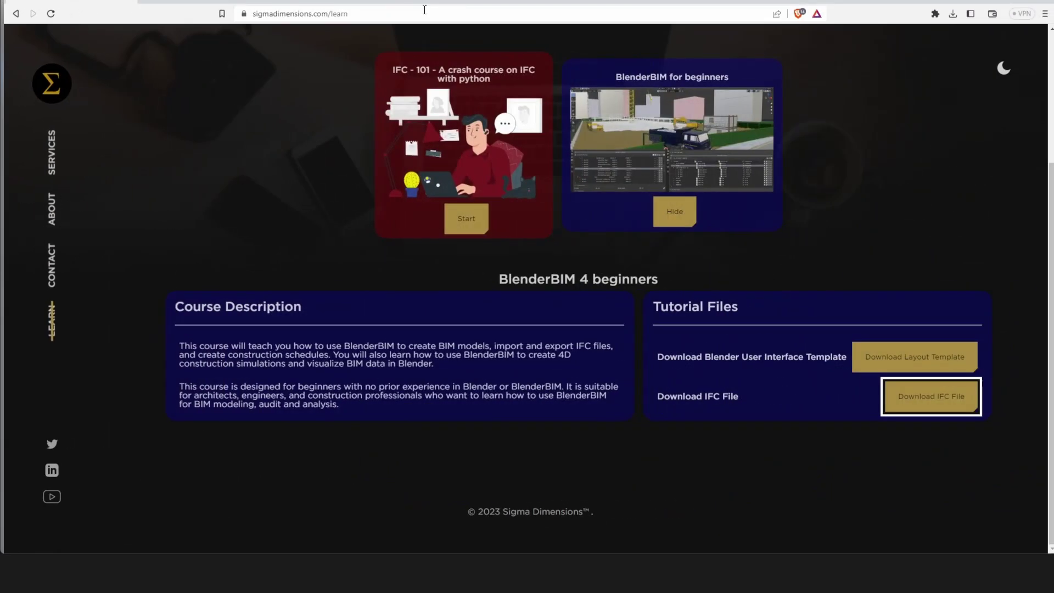
pyautogui.click(393, 14)
pyautogui.doubleClick(394, 13)
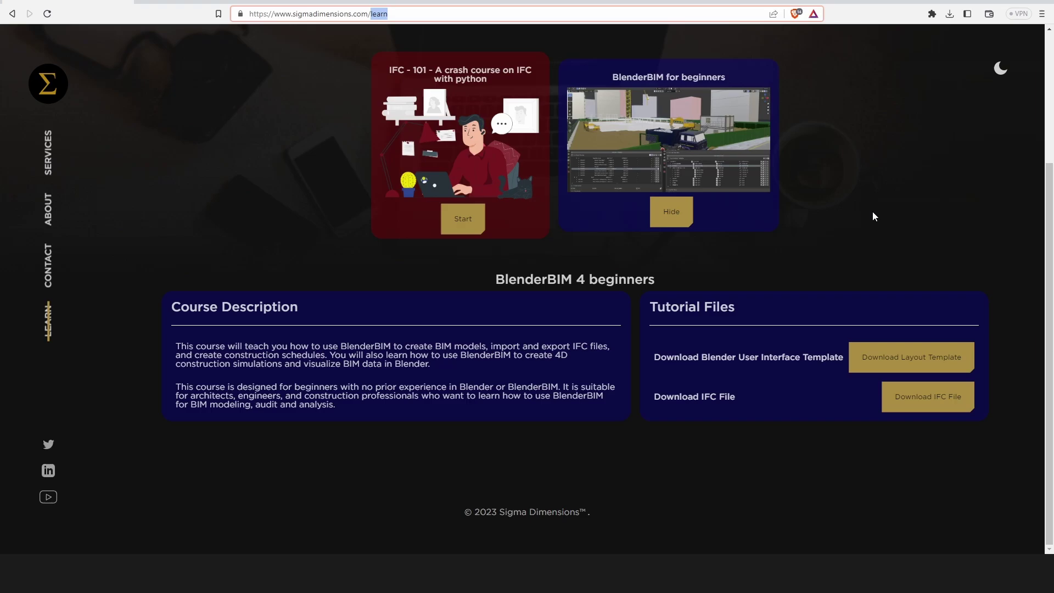
pyautogui.click(874, 213)
pyautogui.click(675, 213)
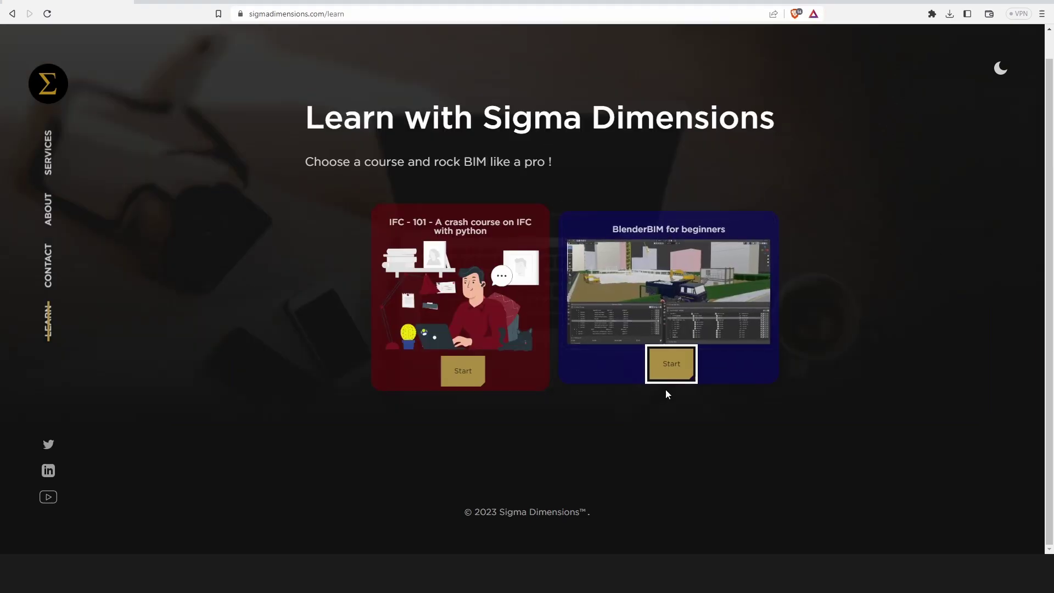
pyautogui.click(670, 364)
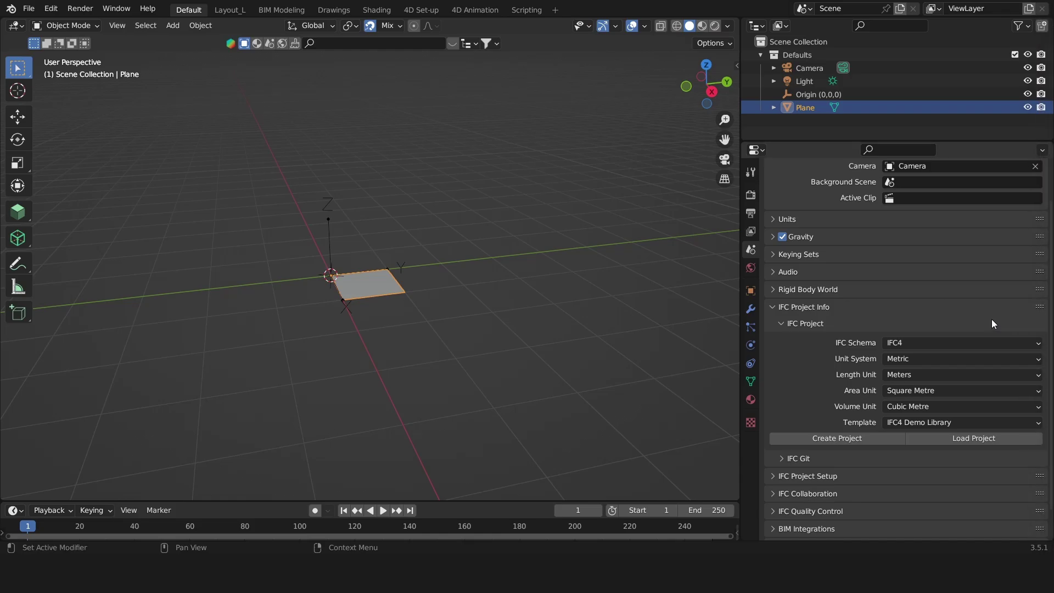
# Open layout_template.blend, discarding the current scene's unsaved changes
pyautogui.click(29, 8)
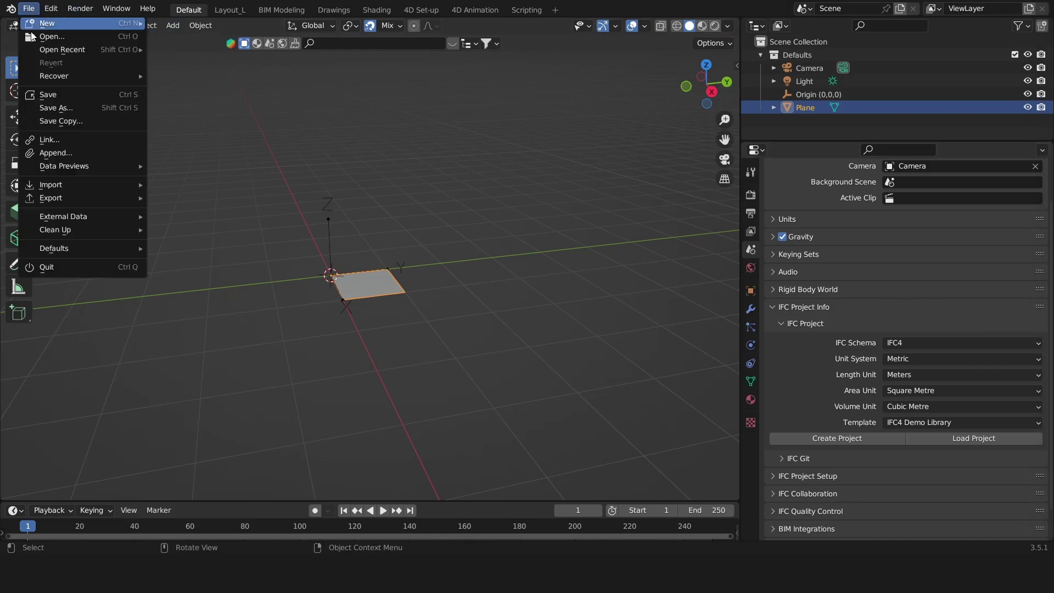
pyautogui.click(33, 38)
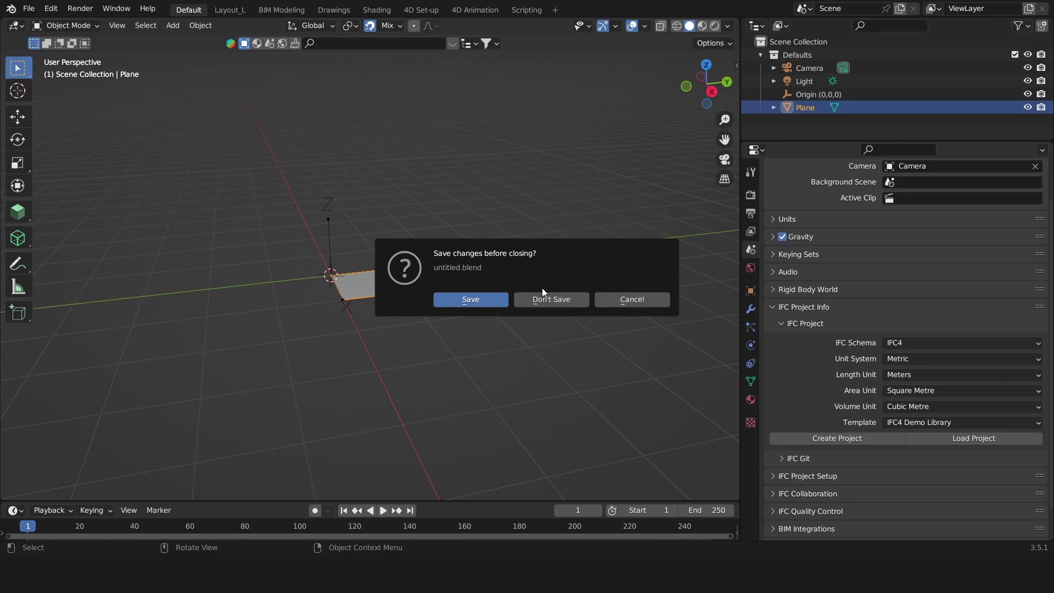
pyautogui.click(551, 299)
pyautogui.click(407, 136)
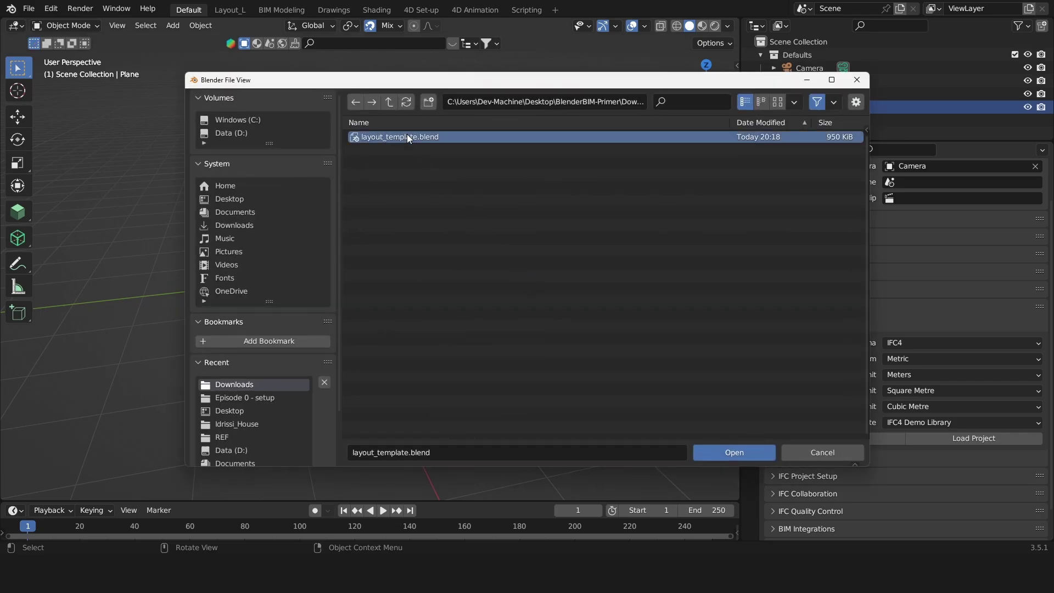
pyautogui.click(723, 449)
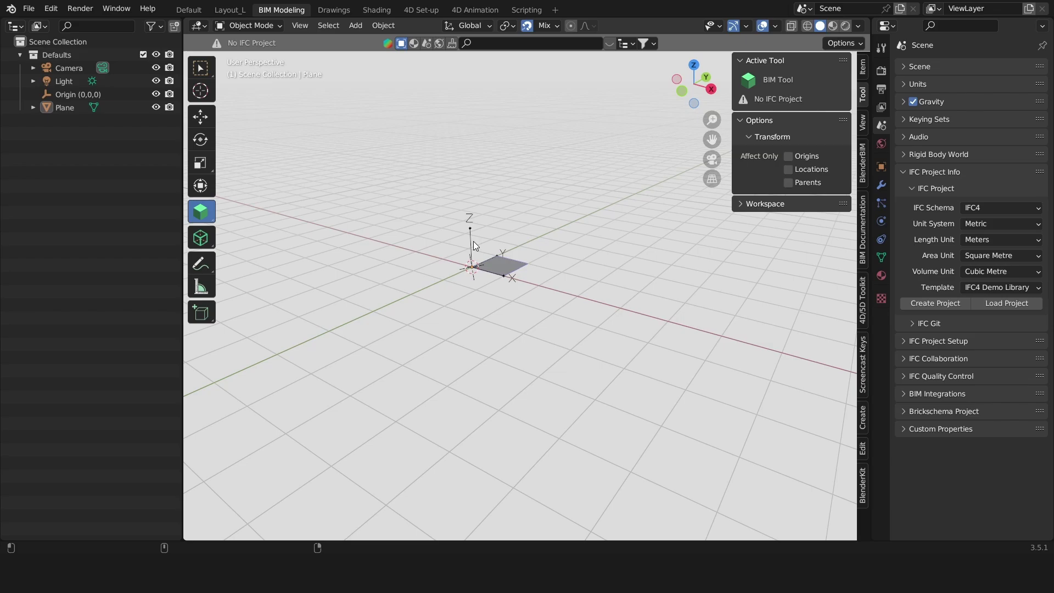
# Save the layout template as the startup file, confirming the overwrite
pyautogui.click(29, 8)
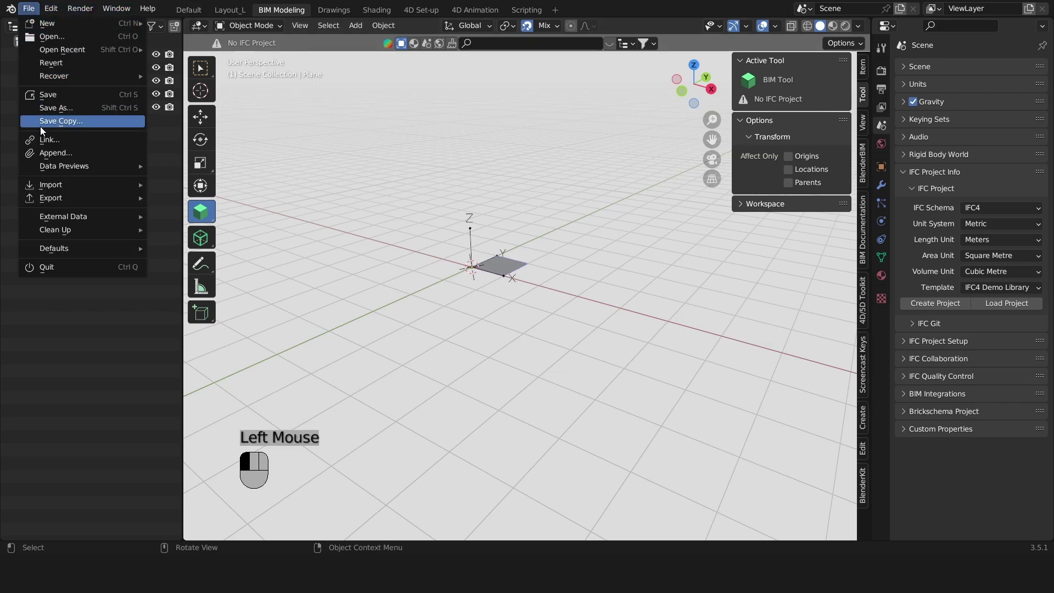
pyautogui.moveTo(67, 246)
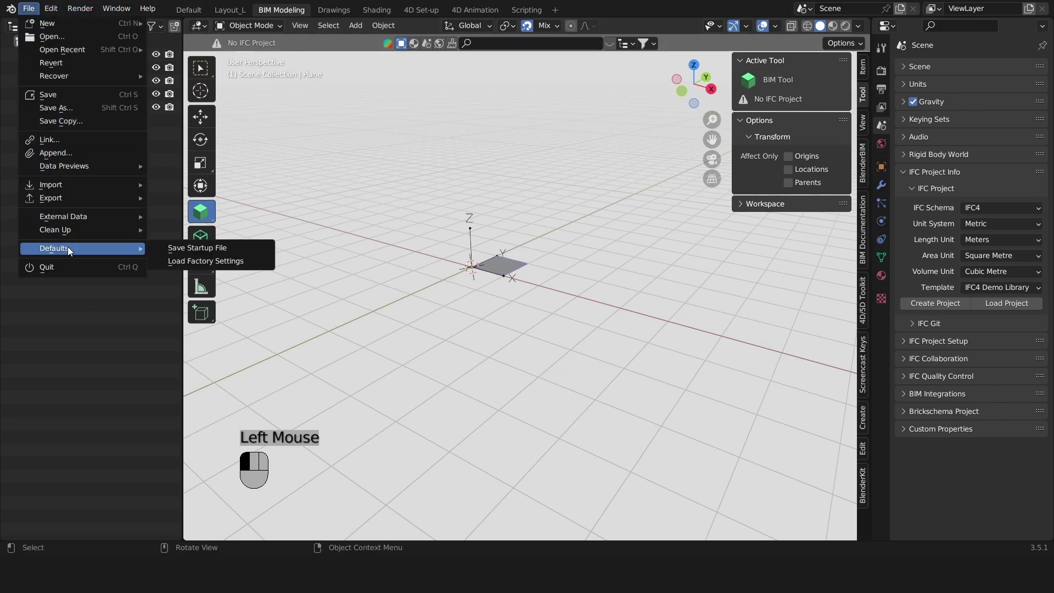
pyautogui.click(163, 247)
pyautogui.click(161, 246)
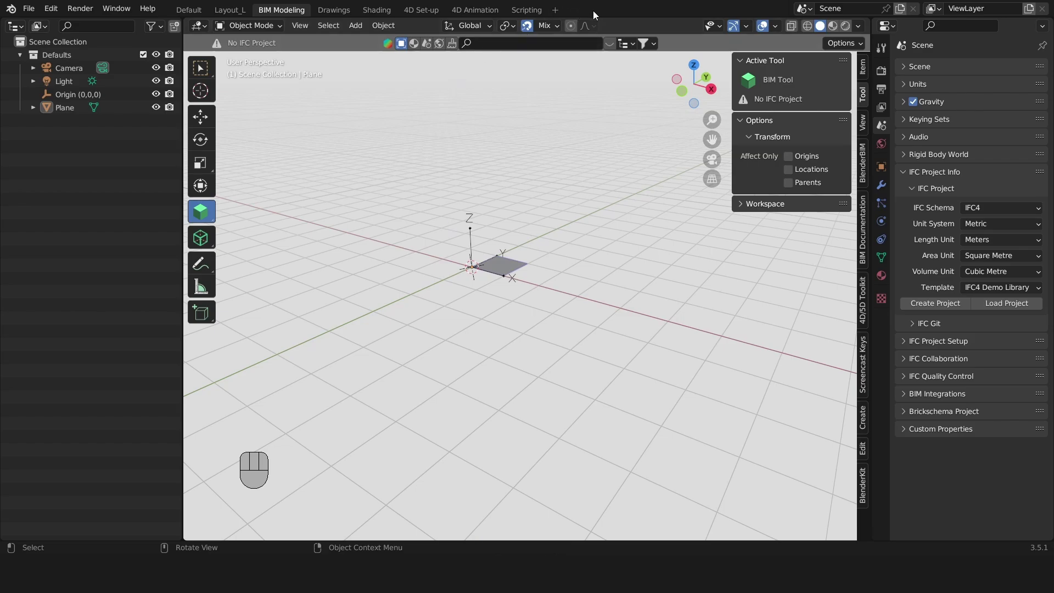
# Review the Smart Selection script lines 4–27 in Scripting, then return to the Default workspace
pyautogui.click(522, 11)
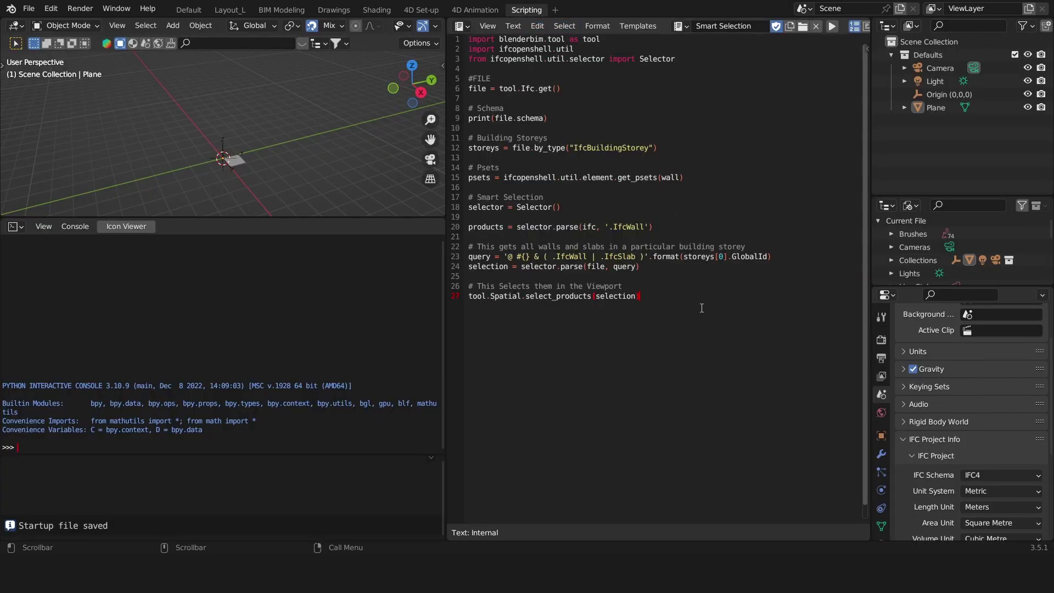
pyautogui.moveTo(689, 301); pyautogui.dragTo(511, 65)
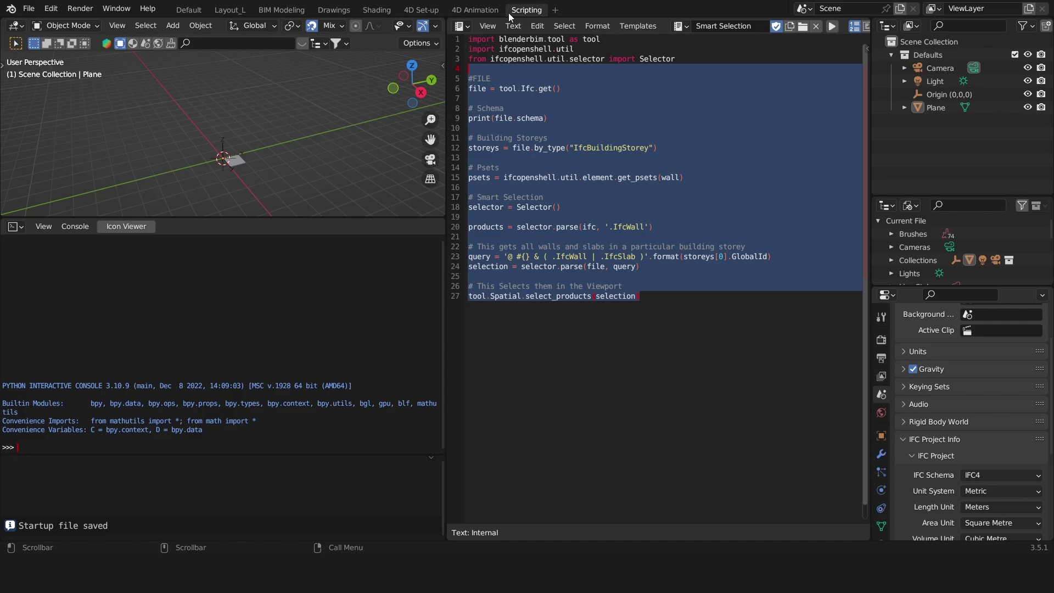
pyautogui.click(192, 10)
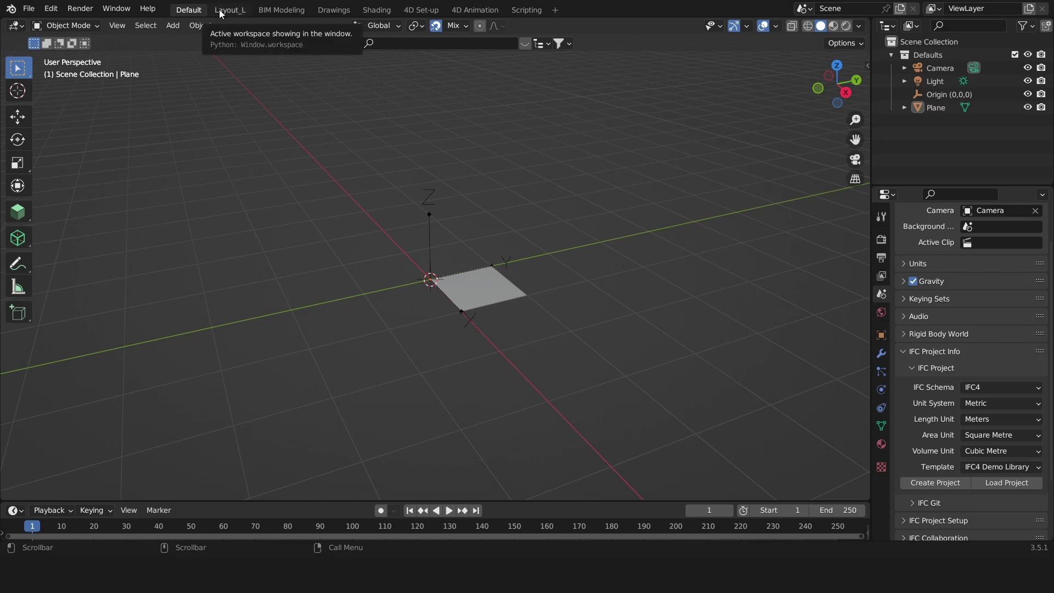
# Widen the properties area and load house.ifc from Downloads through IFC Project's Load Project
pyautogui.moveTo(872, 236); pyautogui.dragTo(684, 235)
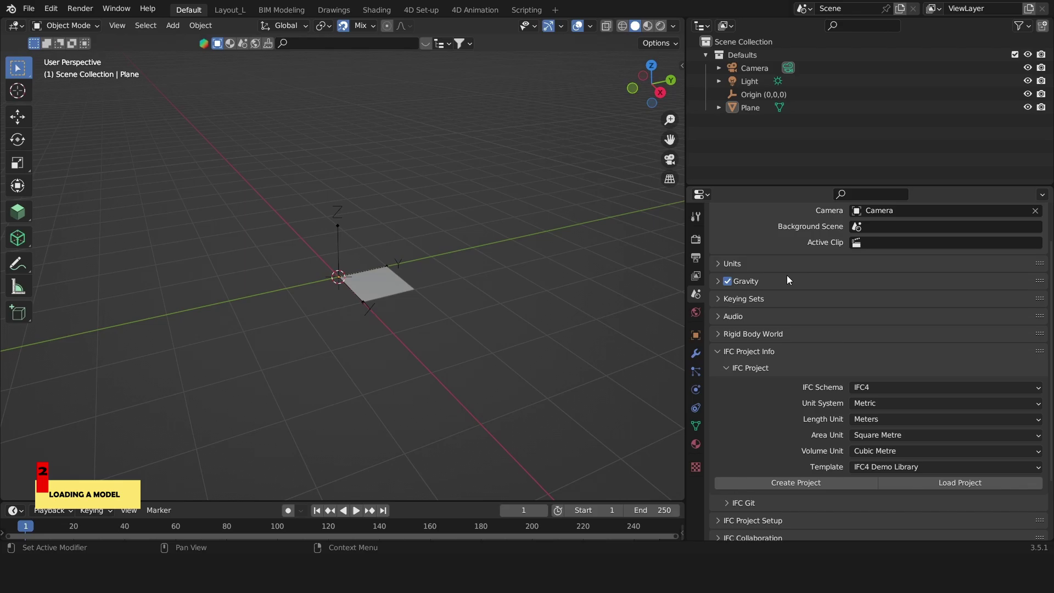
pyautogui.scroll(-2, 786, 275)
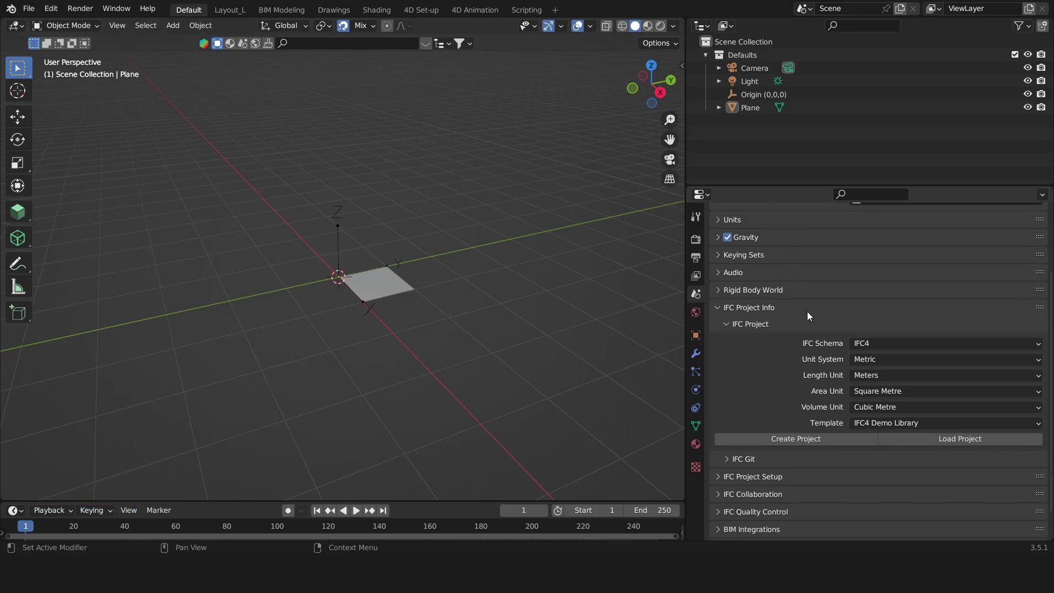
pyautogui.scroll(-1, 806, 311)
pyautogui.click(745, 301)
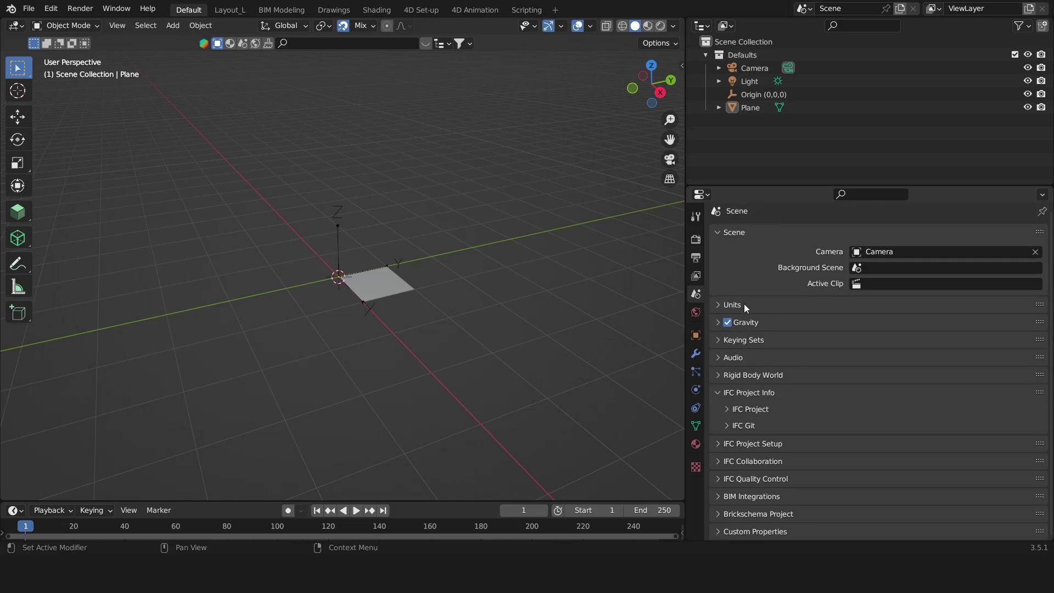
pyautogui.click(745, 411)
pyautogui.scroll(-5, 747, 388)
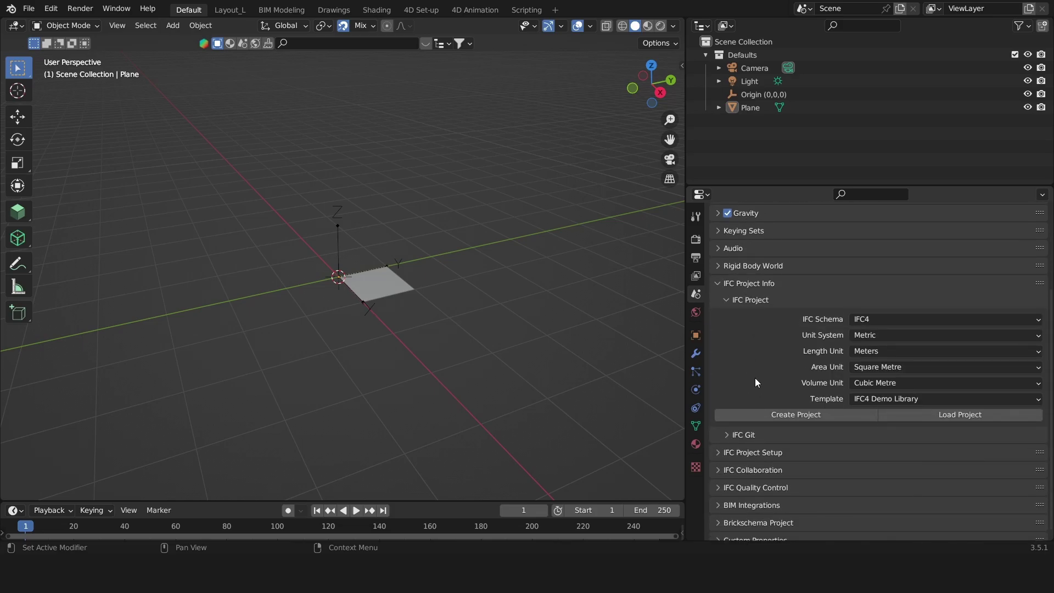
pyautogui.click(943, 416)
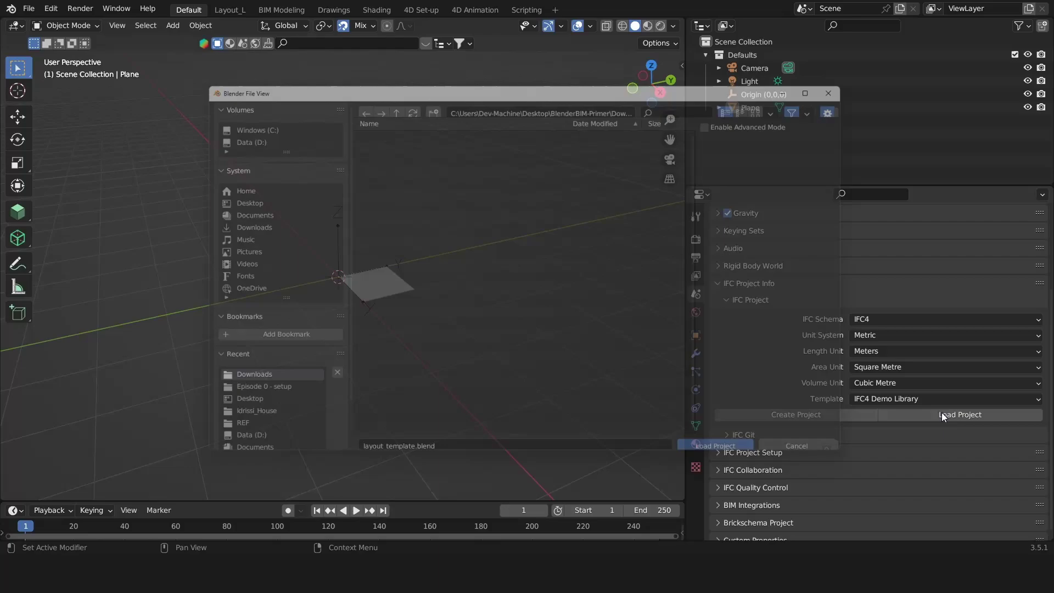
pyautogui.click(443, 138)
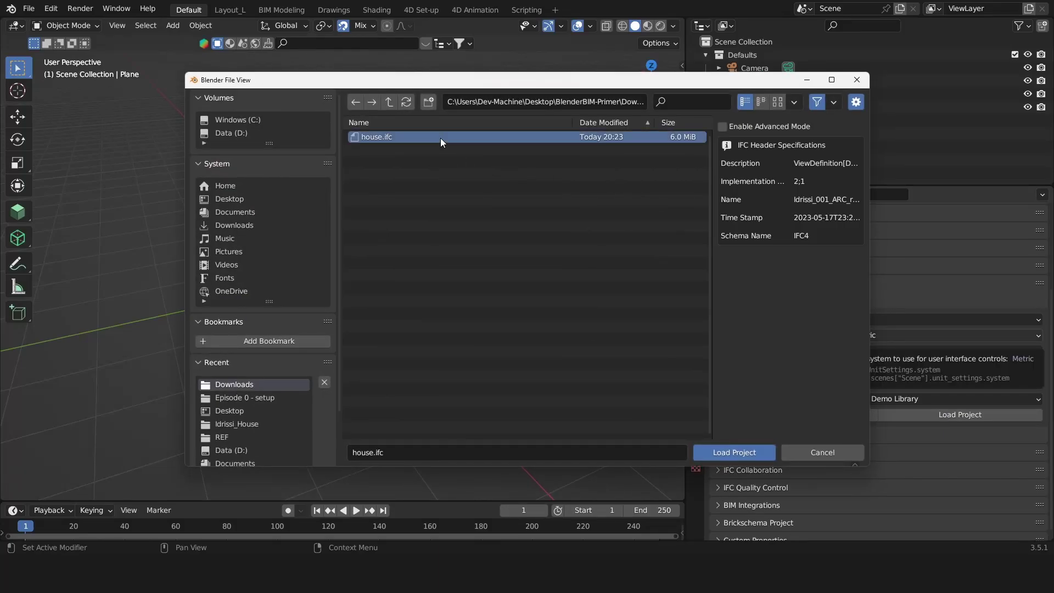
pyautogui.click(713, 453)
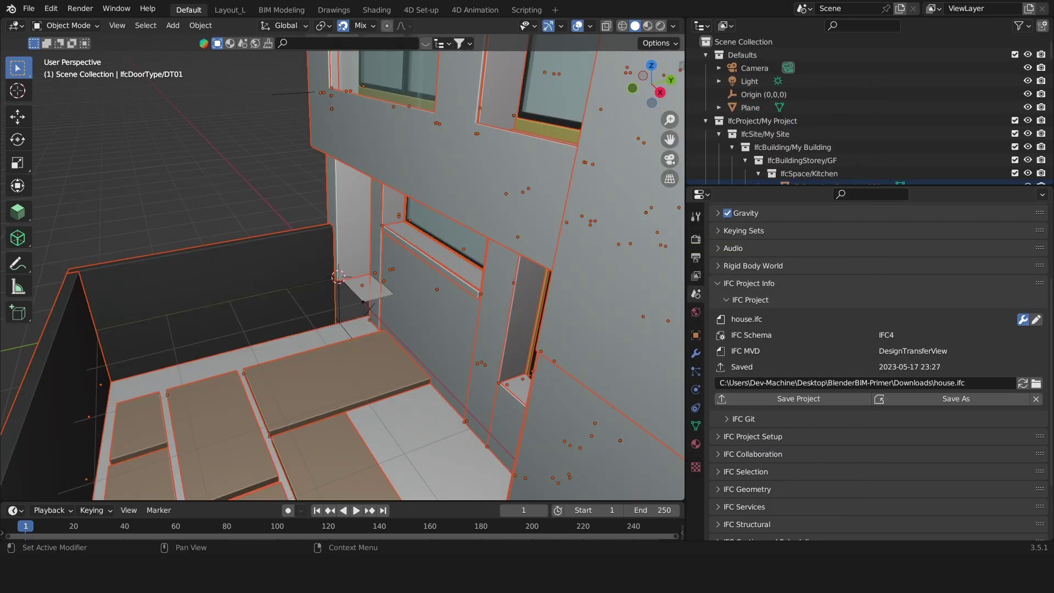
# Zoom out and orbit to an elevated corner view showing the whole house
pyautogui.scroll(-6, 223, 203)
pyautogui.moveTo(223, 203); pyautogui.dragTo(283, 235, button='middle')
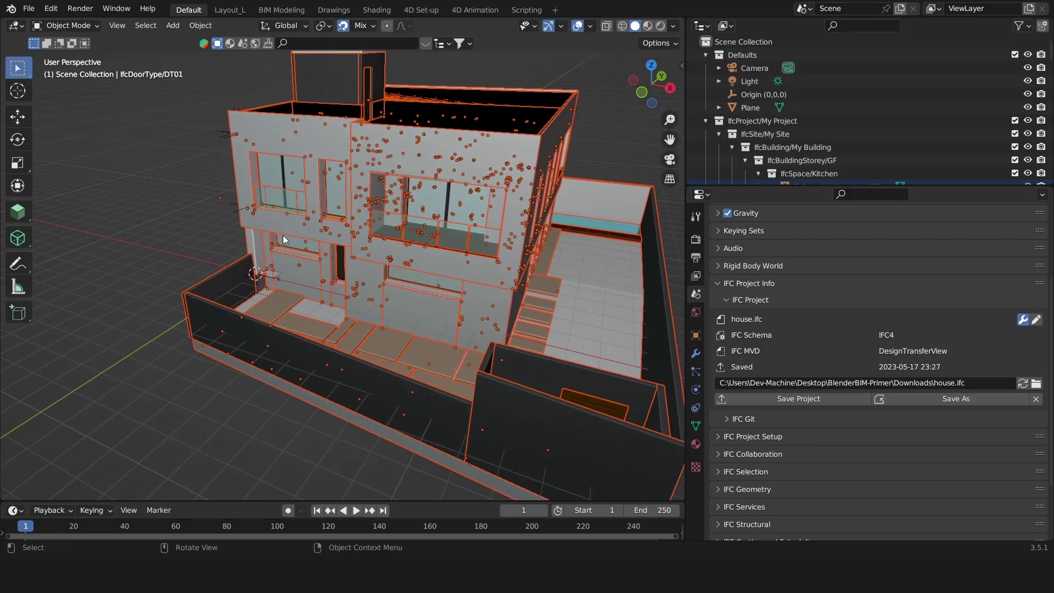
pyautogui.scroll(2, 232, 220)
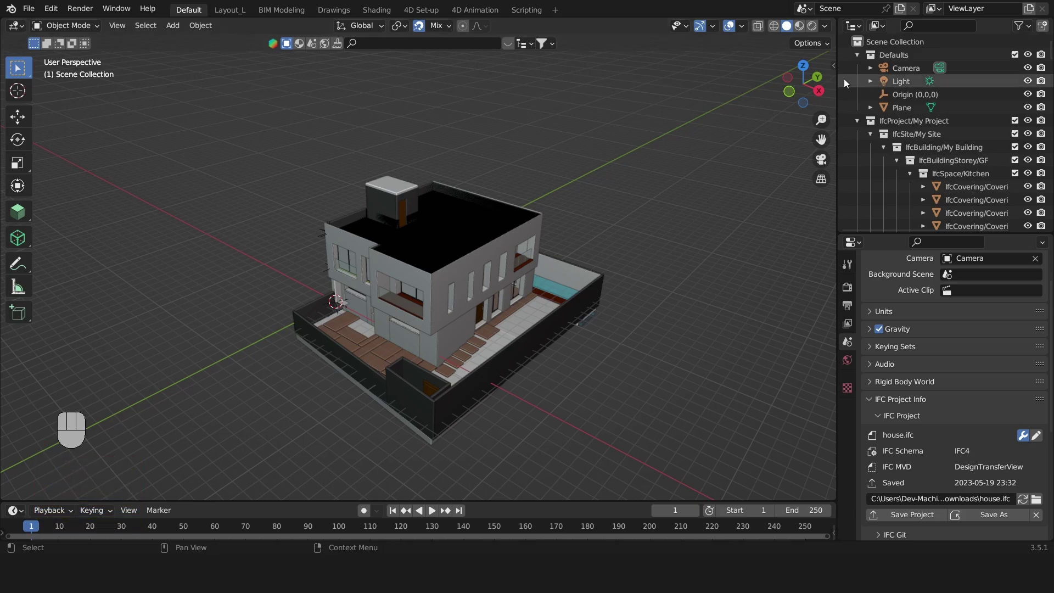
# Orbit and zoom with the navigation gizmo, toggling orthographic projection and back to perspective
pyautogui.moveTo(803, 83); pyautogui.dragTo(801, 123)
pyautogui.click(825, 119)
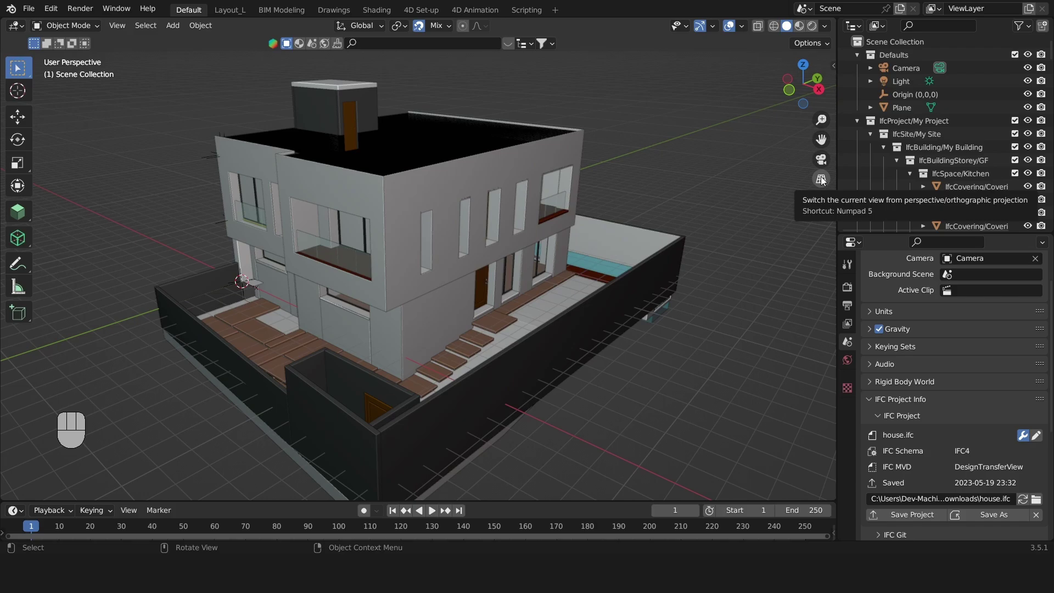
pyautogui.click(821, 179)
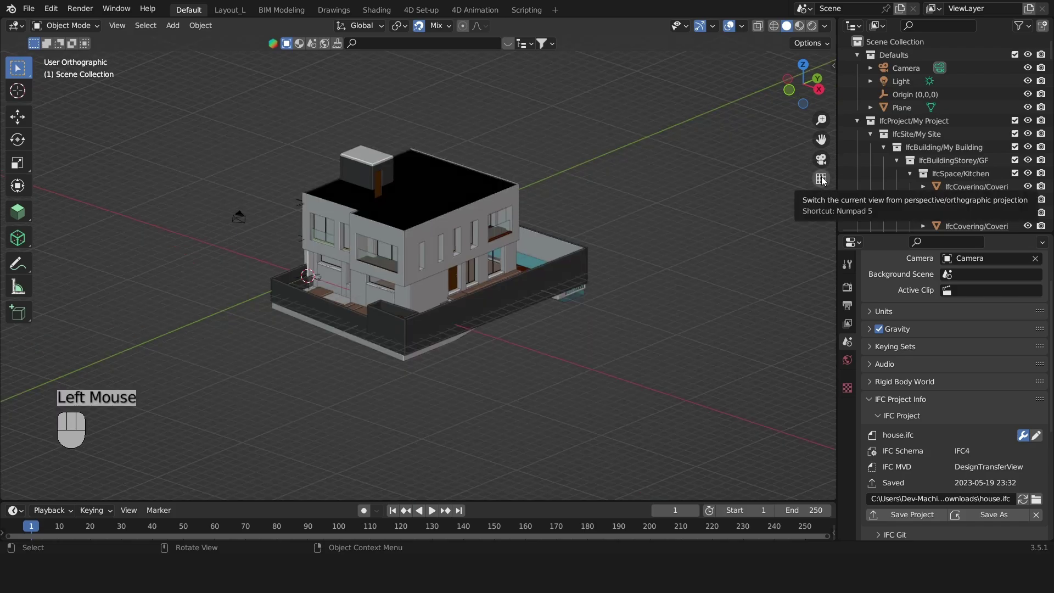
pyautogui.click(822, 180)
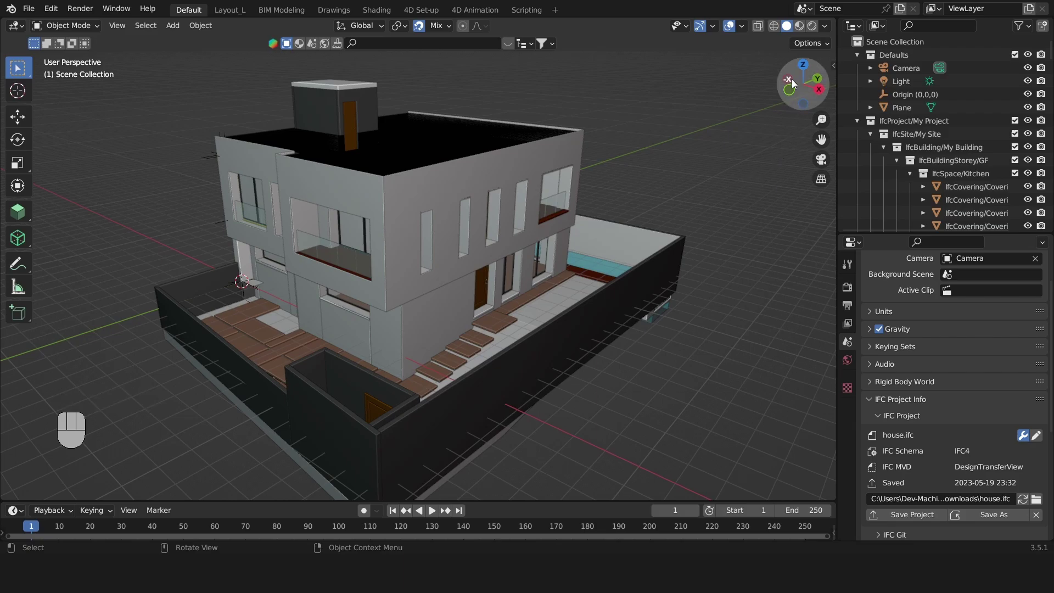
# View the house from top and right, then top and underneath with Numpad 7 and Ctrl+Numpad 7
pyautogui.click(803, 67)
pyautogui.click(823, 84)
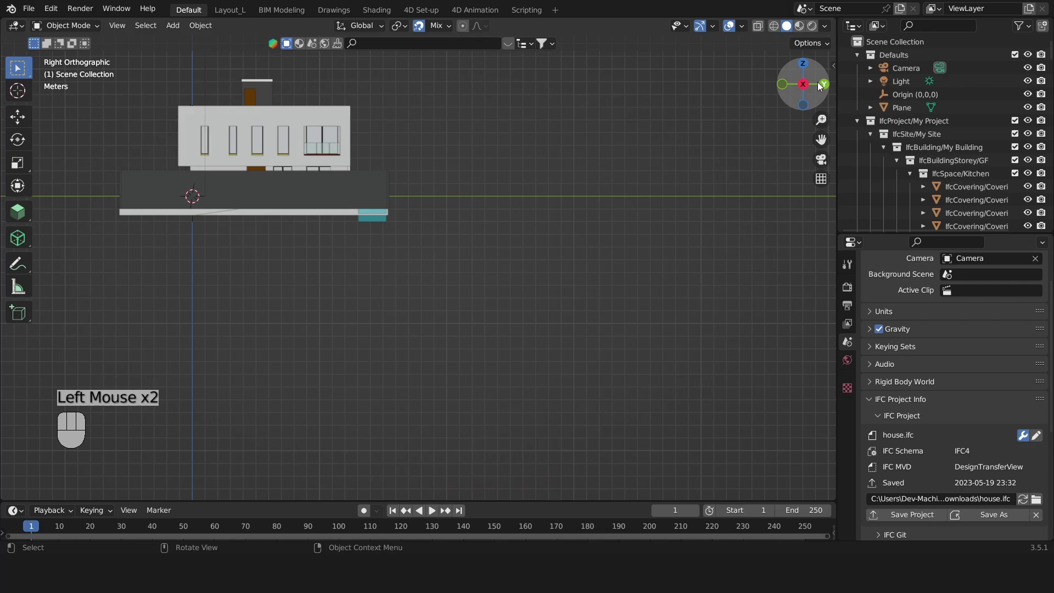
pyautogui.keyDown('shift'); pyautogui.moveTo(538, 164); pyautogui.dragTo(599, 245, button='middle'); pyautogui.keyUp('shift')
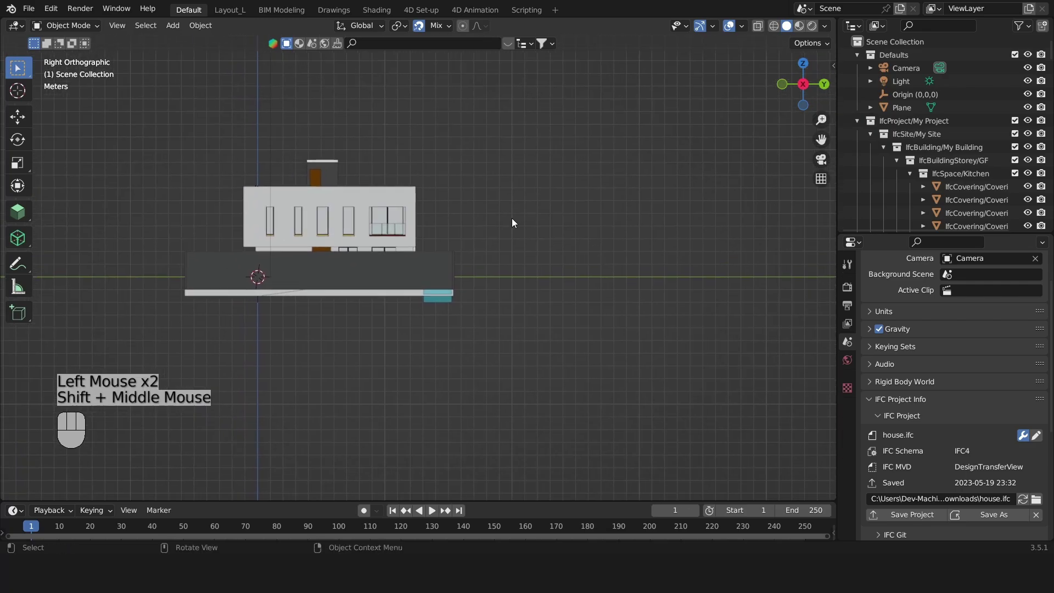
pyautogui.moveTo(512, 219); pyautogui.dragTo(527, 226, button='middle')
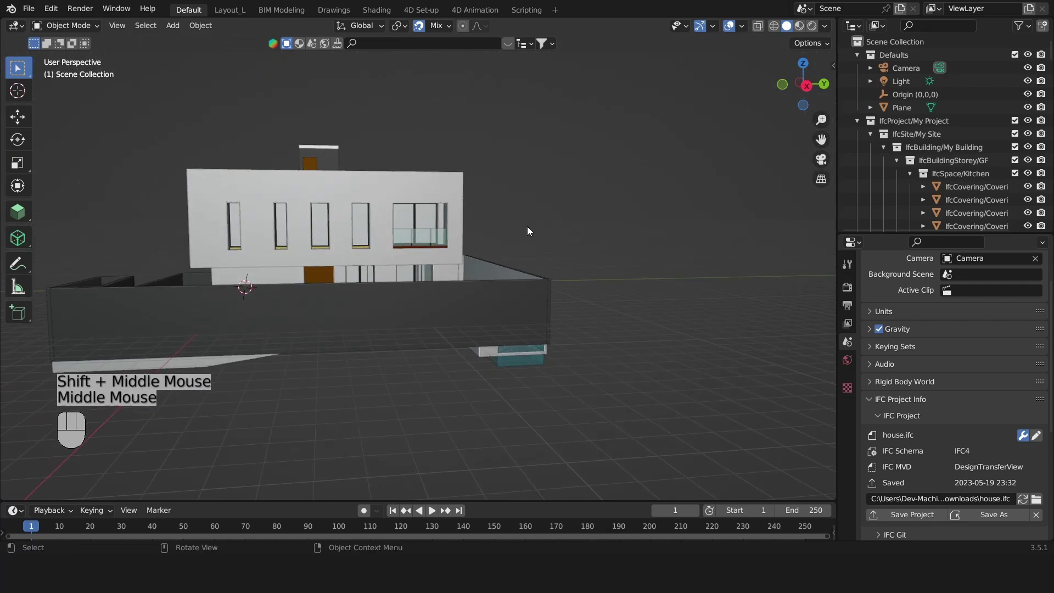
pyautogui.press('KP_7')
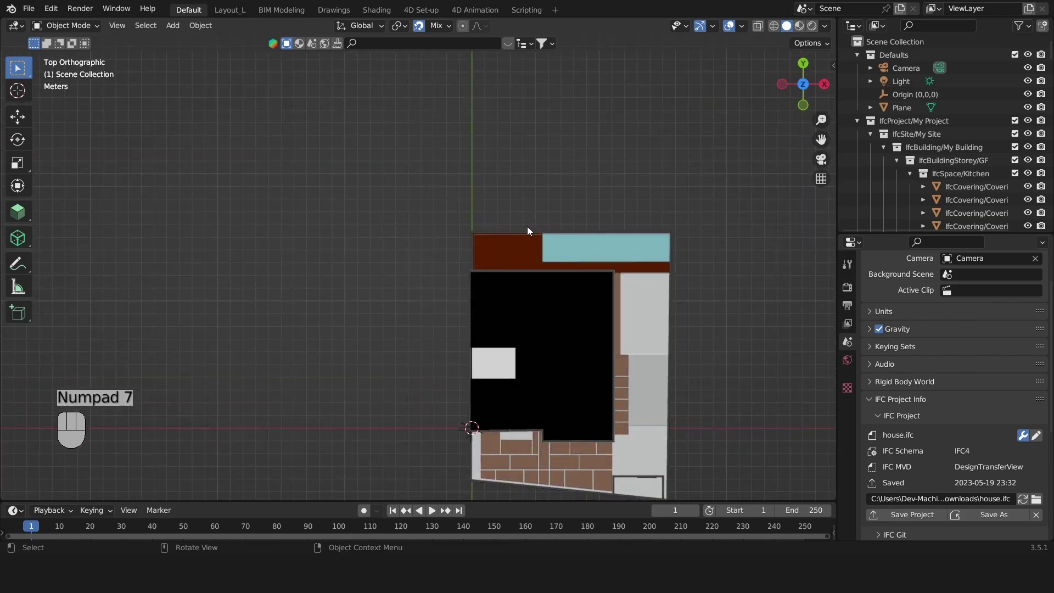
pyautogui.press('ctrl+KP_7')
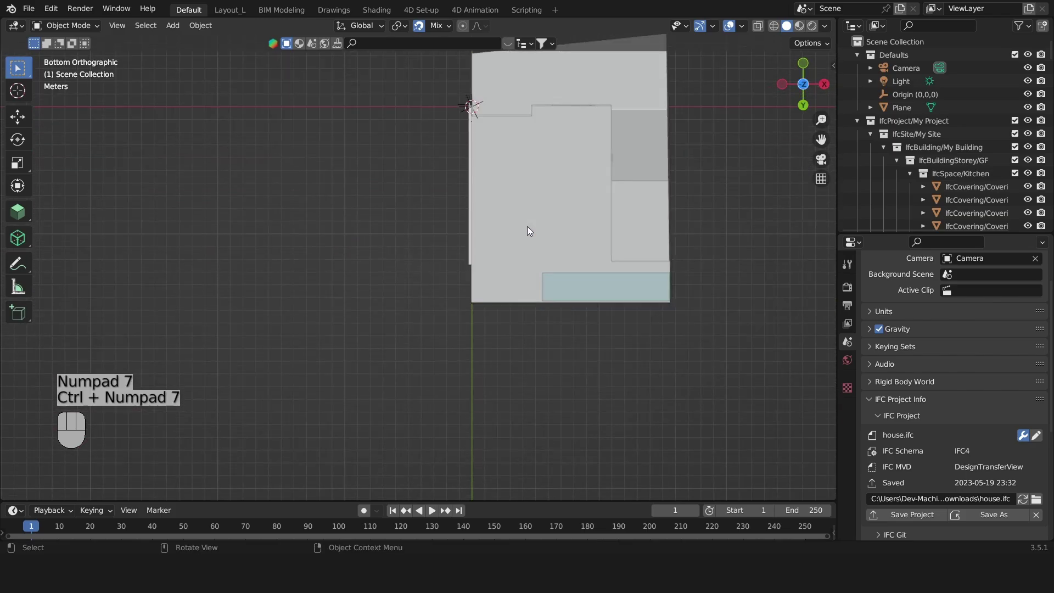
# View the house from the right, front and back with Numpad 3, Numpad 1 and Ctrl+Numpad 1
pyautogui.press('KP_3')
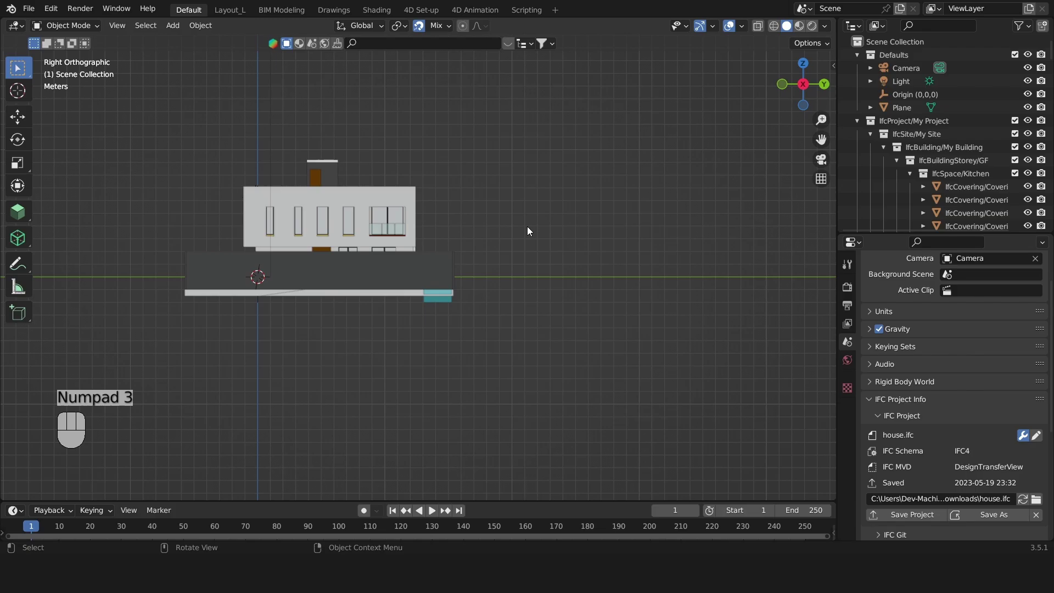
pyautogui.press('KP_1')
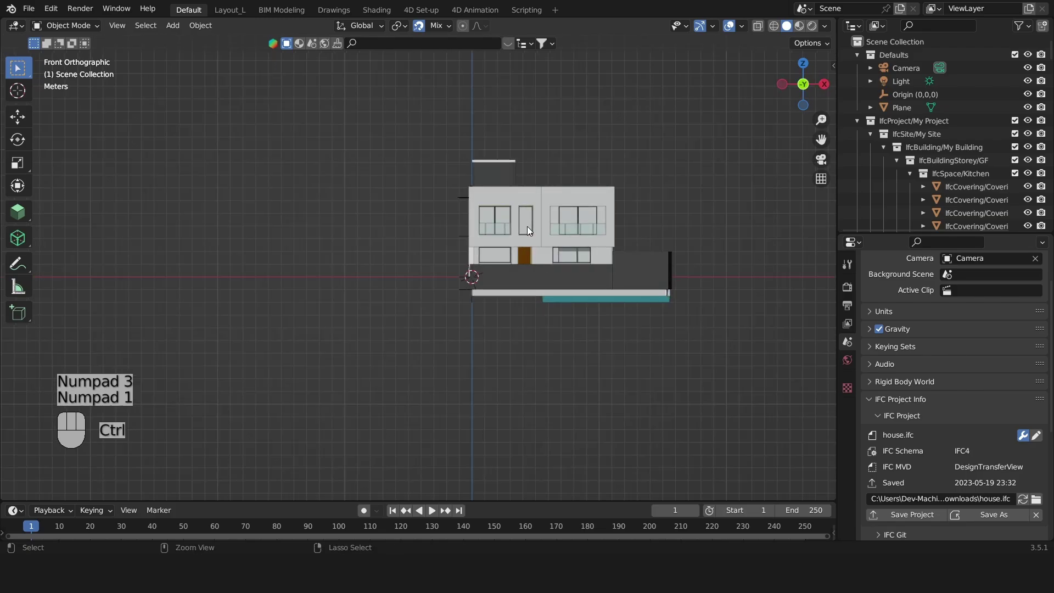
pyautogui.press('ctrl+KP_1')
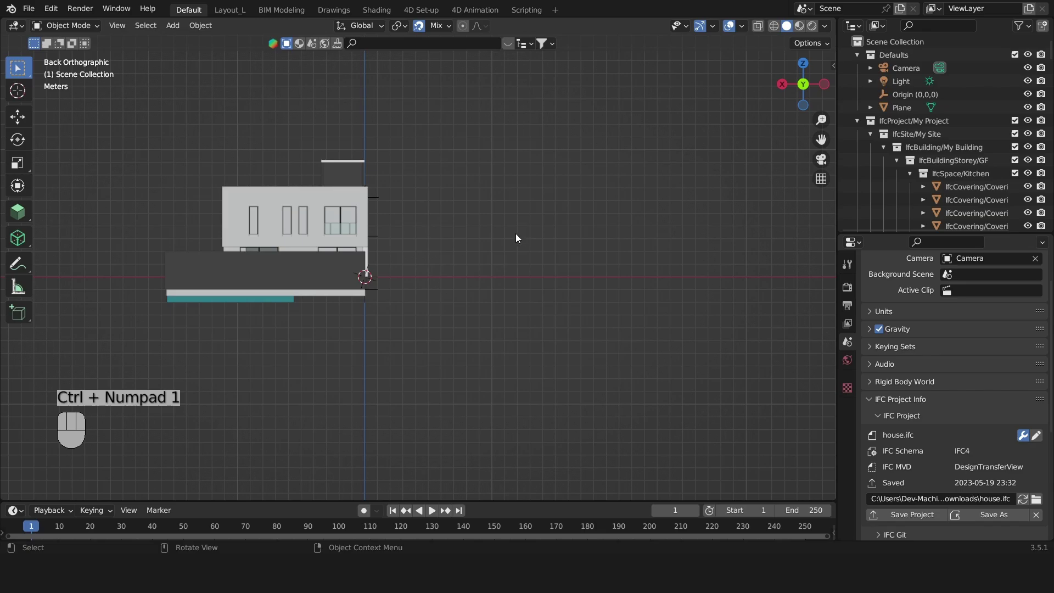
# Pan and orbit to an angled front-corner perspective of the whole house
pyautogui.keyDown('shift'); pyautogui.moveTo(430, 207); pyautogui.dragTo(485, 229, button='middle'); pyautogui.keyUp('shift')
pyautogui.moveTo(486, 230); pyautogui.dragTo(321, 142, button='middle')
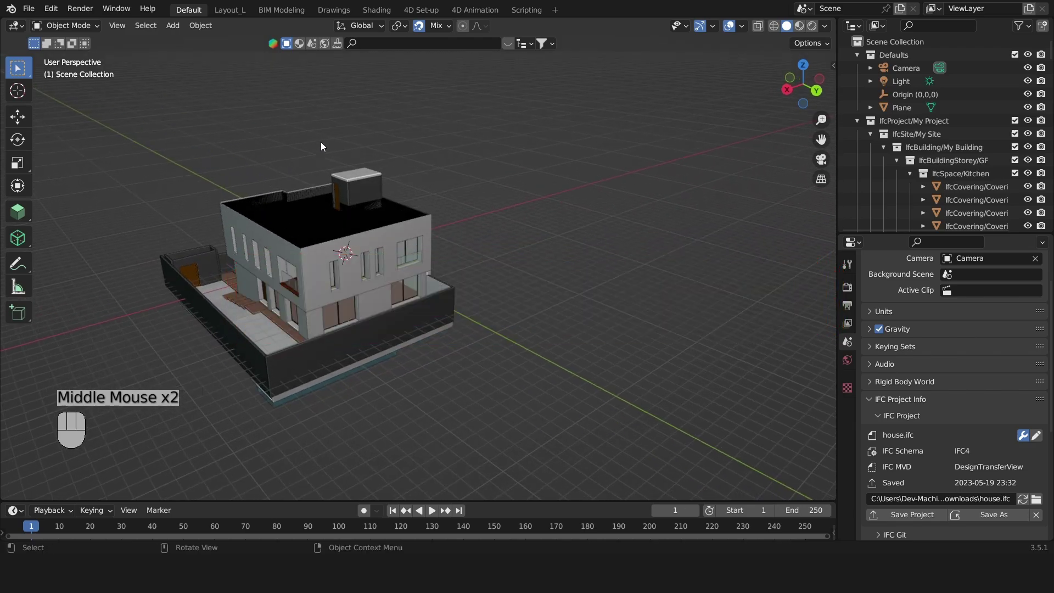
pyautogui.keyDown('shift'); pyautogui.moveTo(311, 248); pyautogui.dragTo(364, 240, button='middle'); pyautogui.keyUp('shift')
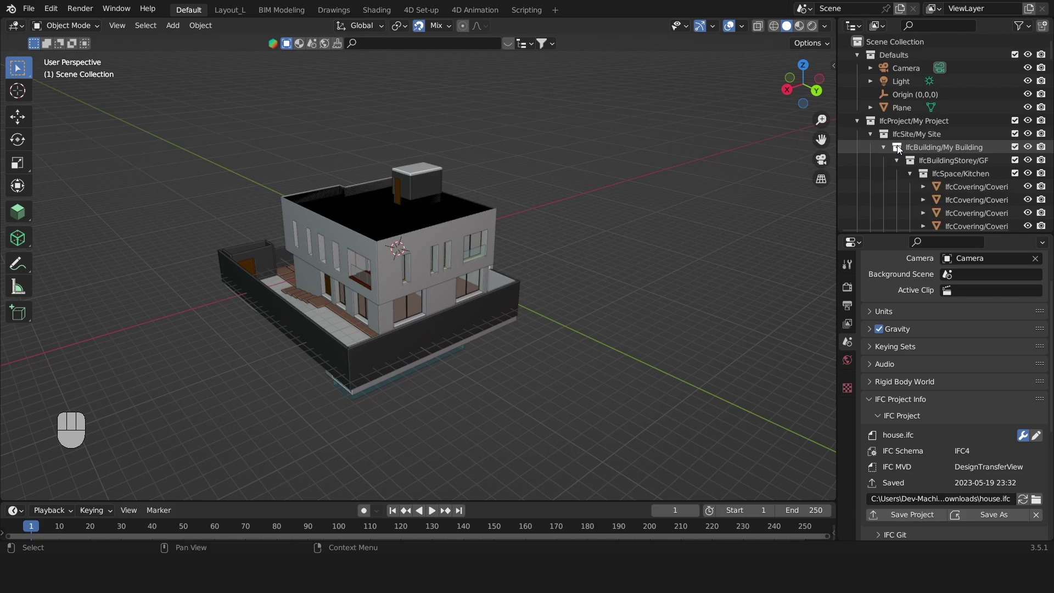
pyautogui.press('KP_7')
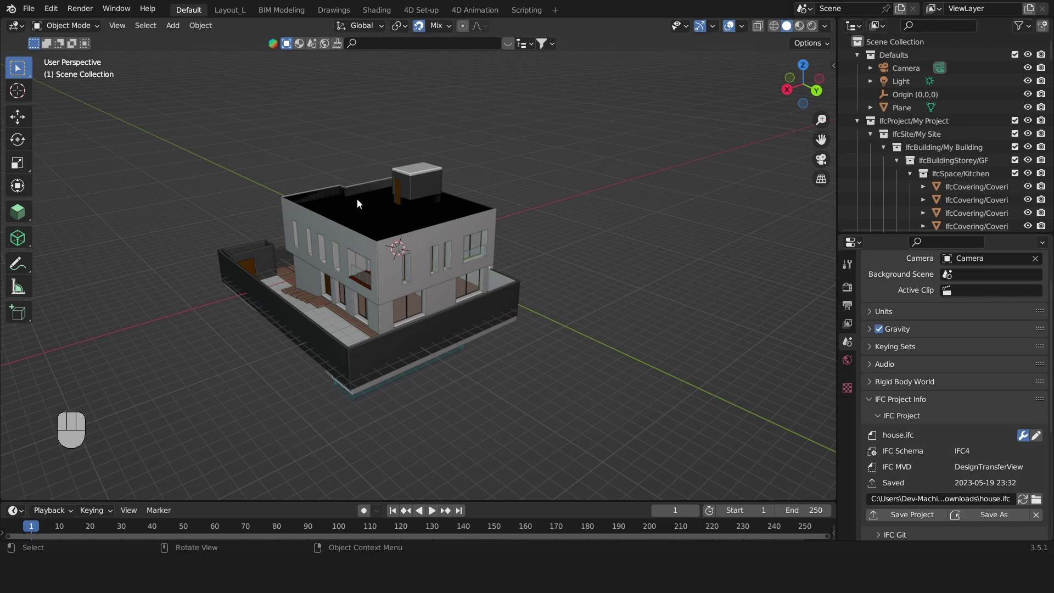
# Orbit, pan and zoom until the front facade and upper windows fill more of the view
pyautogui.moveTo(336, 198); pyautogui.dragTo(389, 216, button='middle')
pyautogui.press('shift')
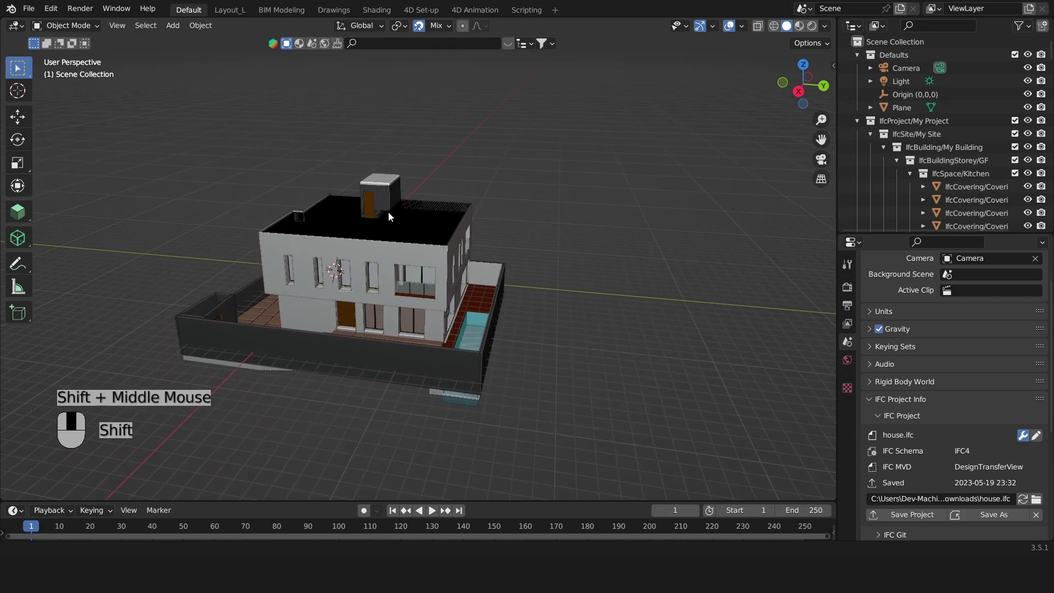
pyautogui.scroll(-2, 388, 212)
pyautogui.scroll(1, 399, 236)
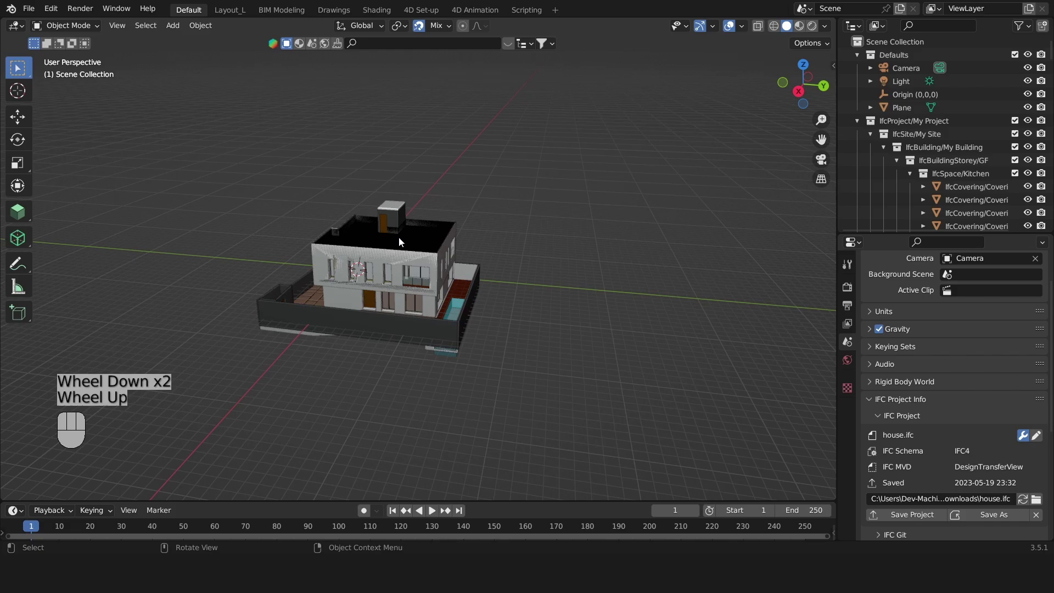
pyautogui.scroll(3, 398, 242)
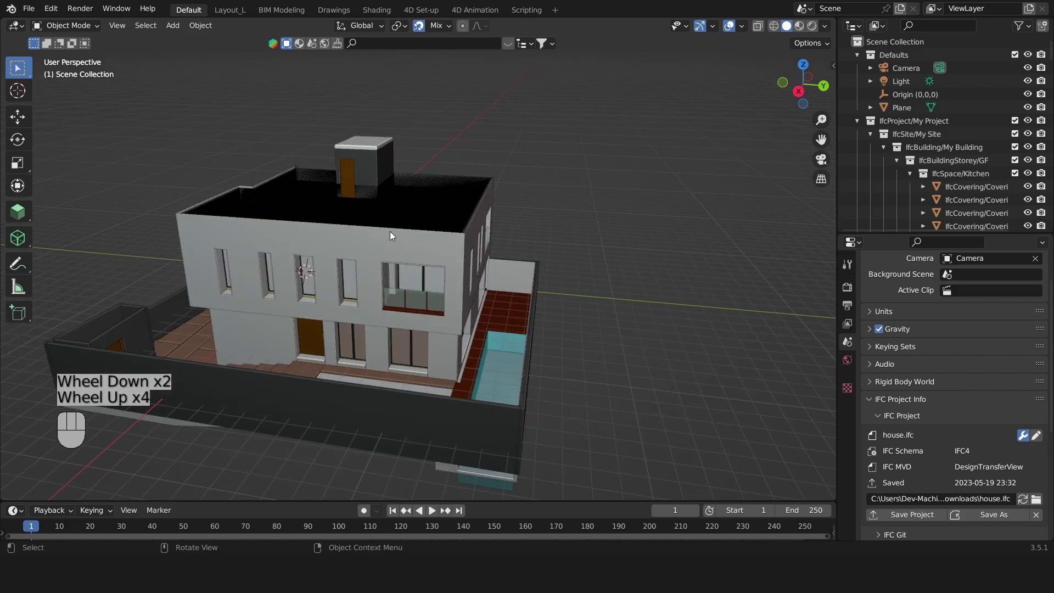
pyautogui.scroll(-1, 391, 235)
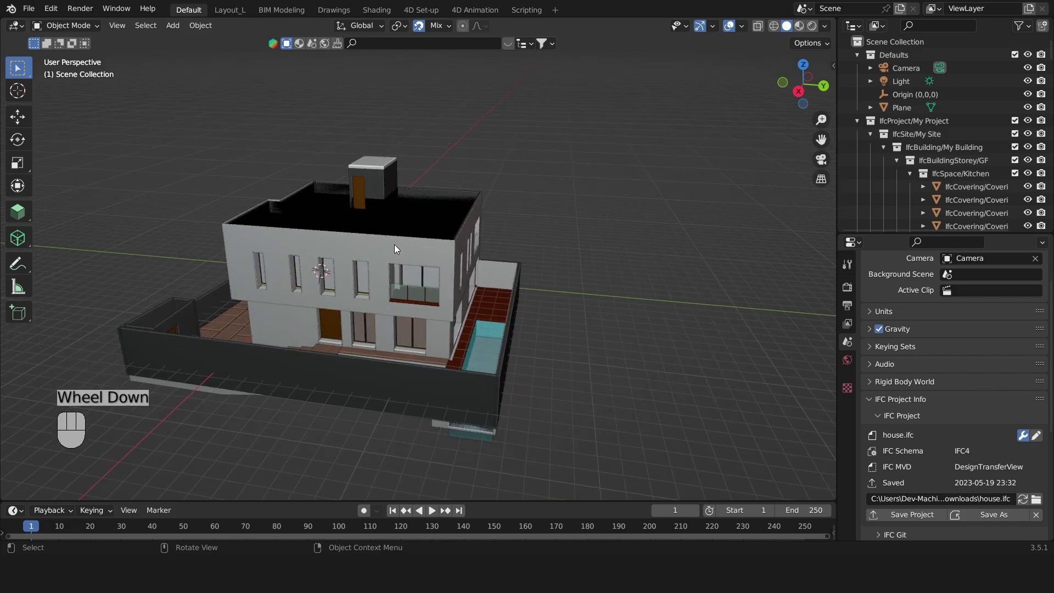
pyautogui.moveTo(394, 245); pyautogui.dragTo(451, 282, button='middle')
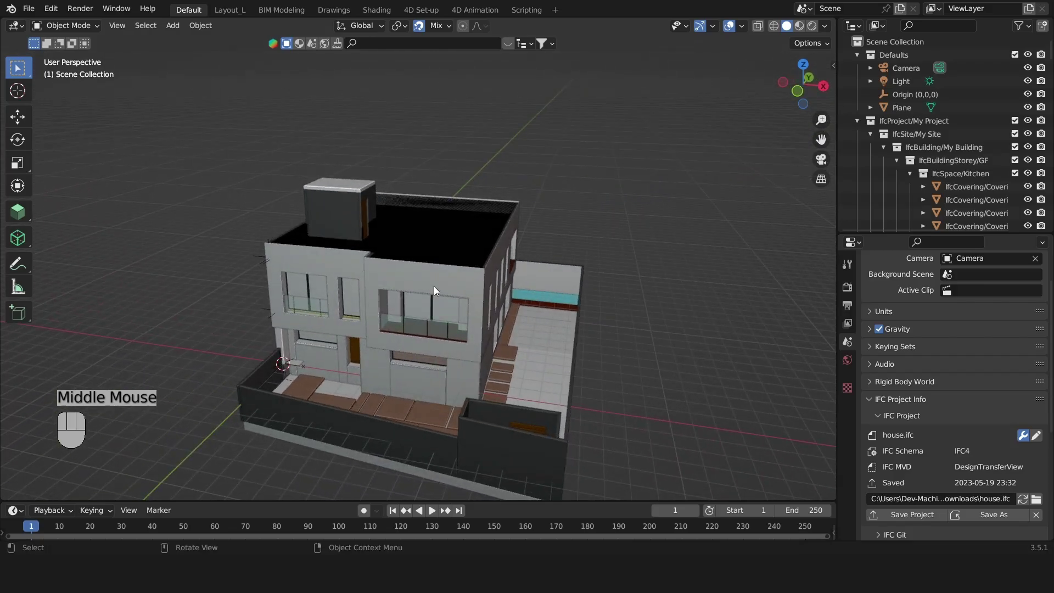
# Select the upper facade wall panel and frame it with Numpad period
pyautogui.click(434, 290)
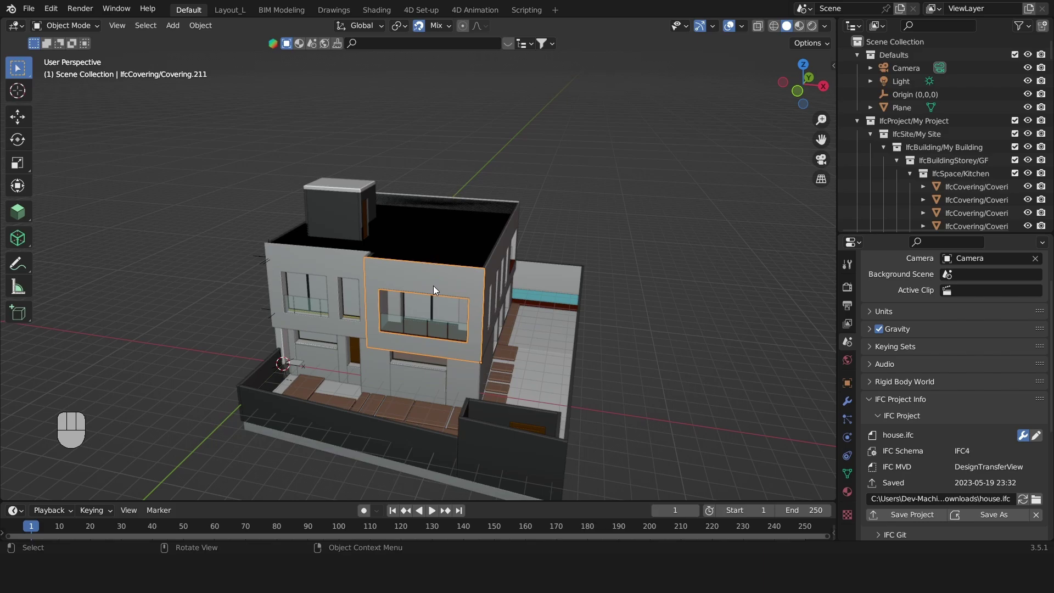
pyautogui.press('KP_Decimal')
pyautogui.moveTo(433, 285); pyautogui.dragTo(25, 305, button='middle')
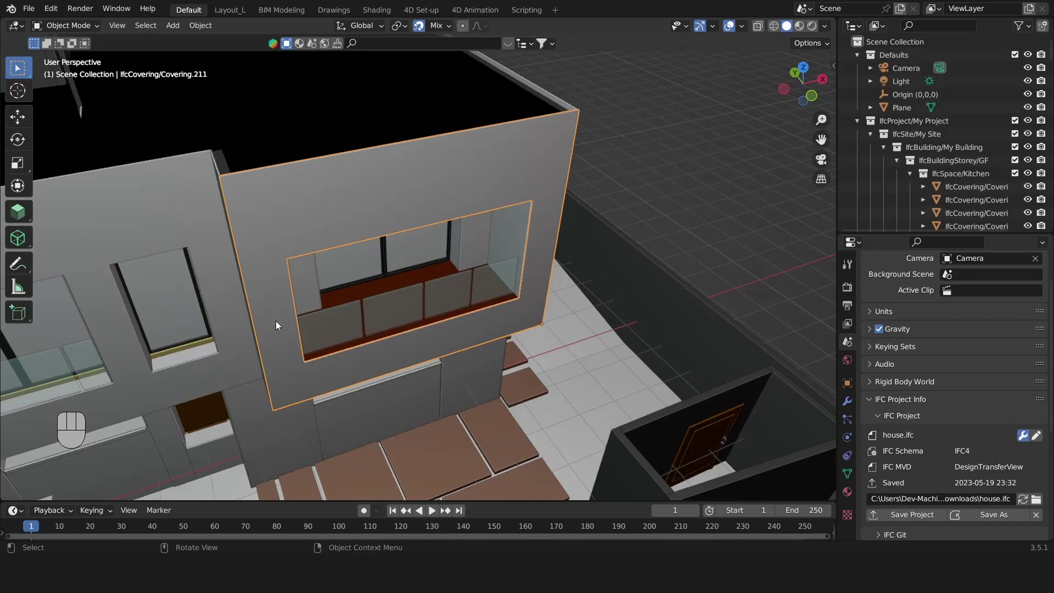
pyautogui.scroll(-2, 190, 132)
# Use View > Frame Selected on the wall, then View > Frame All for the whole scene
pyautogui.click(119, 25)
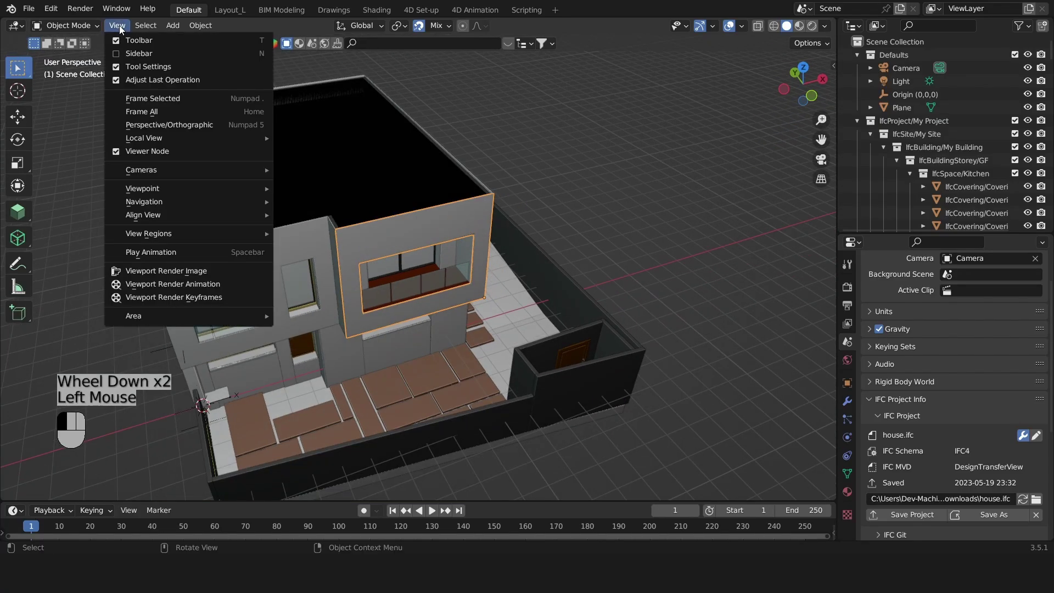
pyautogui.click(158, 99)
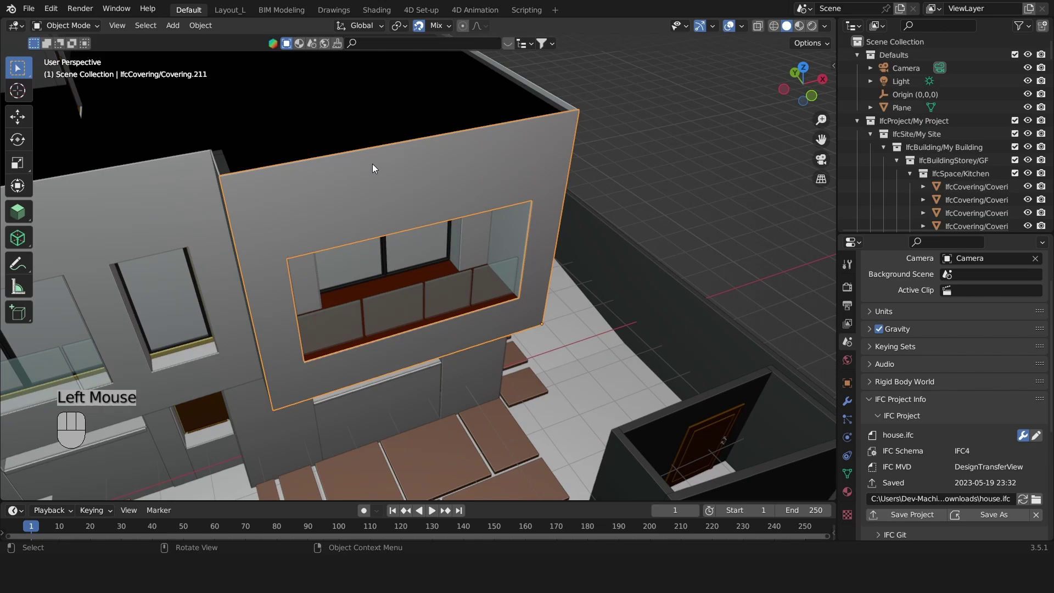
pyautogui.click(112, 24)
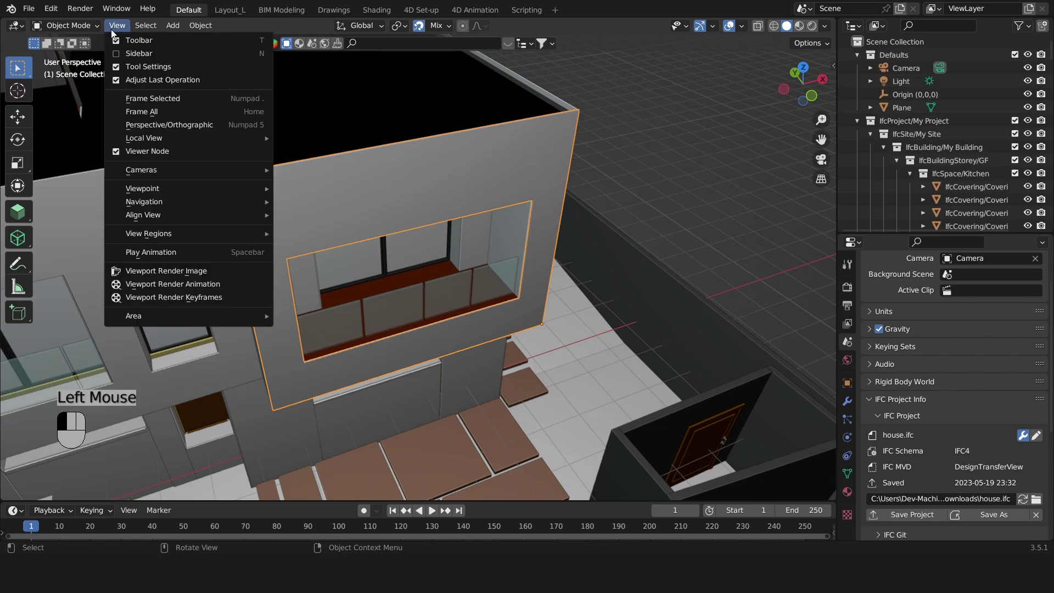
pyautogui.click(160, 109)
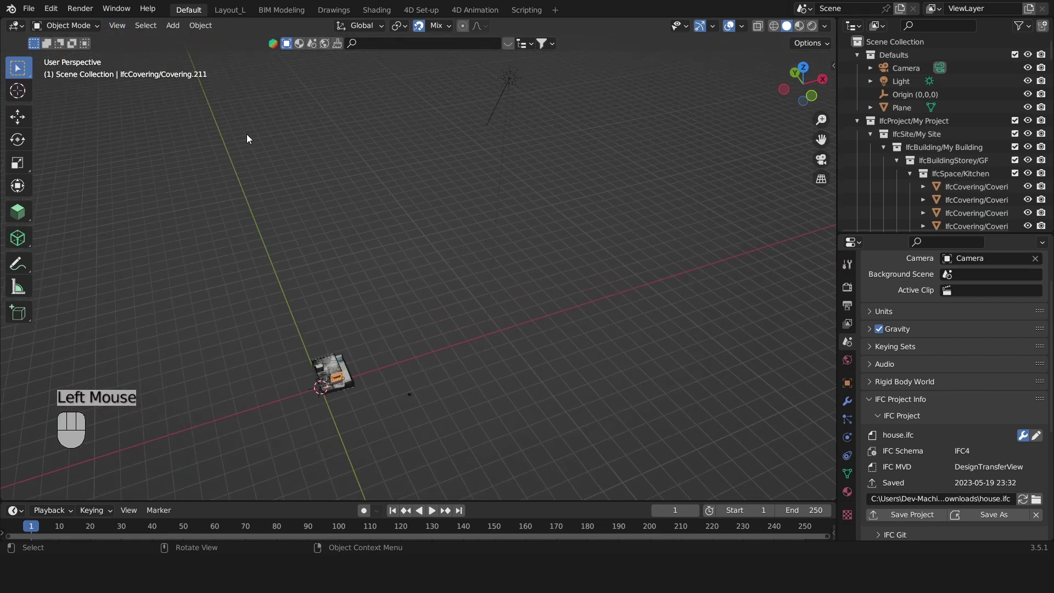
pyautogui.moveTo(420, 292); pyautogui.dragTo(414, 276, button='middle')
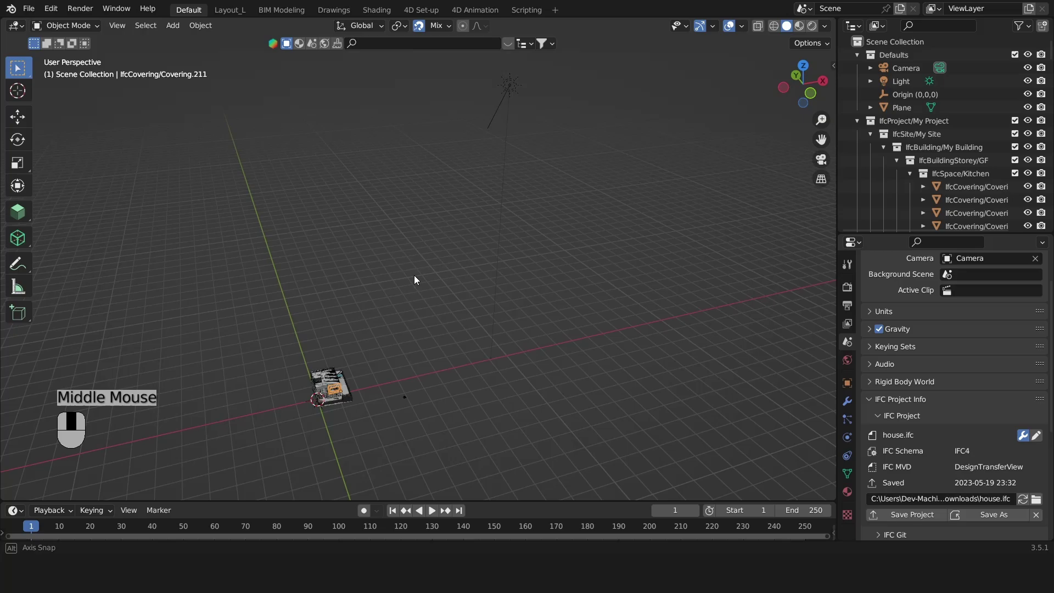
# Box-select all the house objects, frame them, and zoom out to view the entire house
pyautogui.click(508, 84)
pyautogui.click(407, 395)
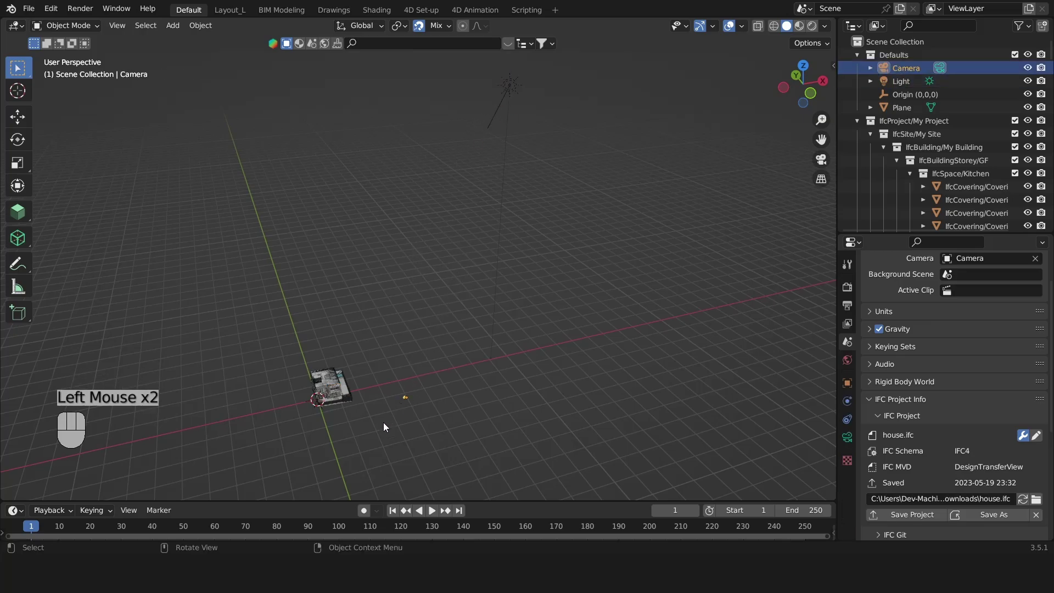
pyautogui.moveTo(383, 423); pyautogui.dragTo(275, 331)
pyautogui.press('KP_Decimal')
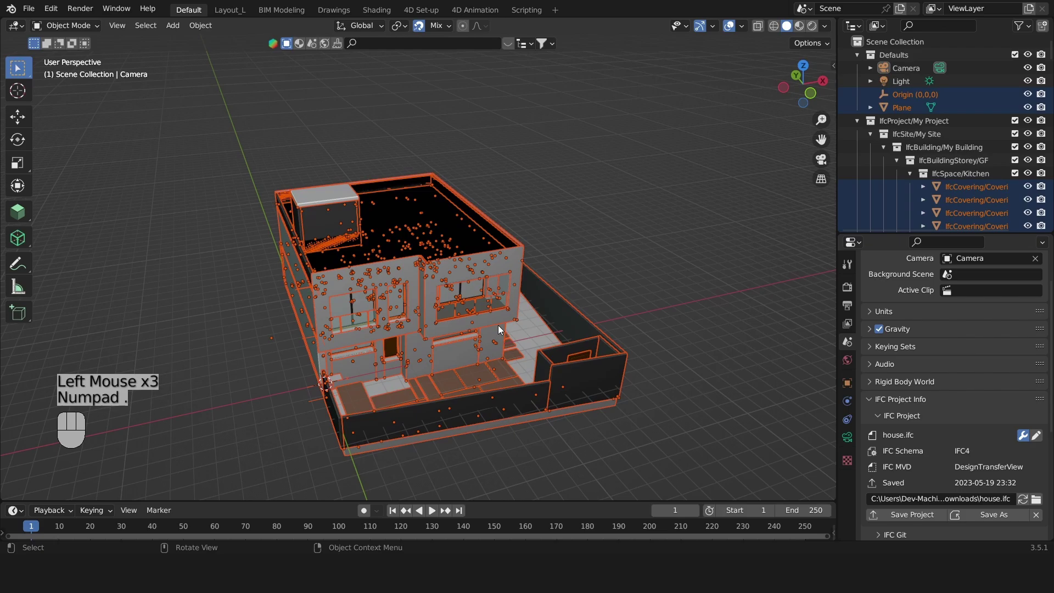
pyautogui.scroll(-3, 506, 317)
pyautogui.moveTo(513, 309); pyautogui.dragTo(517, 266, button='middle')
pyautogui.scroll(2, 552, 231)
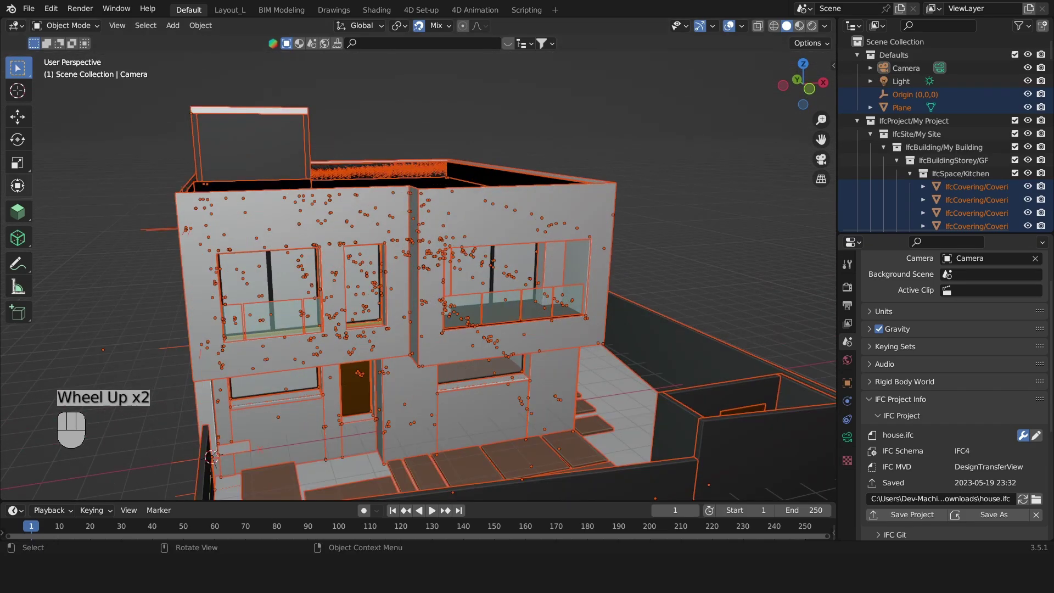
pyautogui.scroll(-3, 304, 197)
pyautogui.moveTo(304, 196); pyautogui.dragTo(314, 201, button='middle')
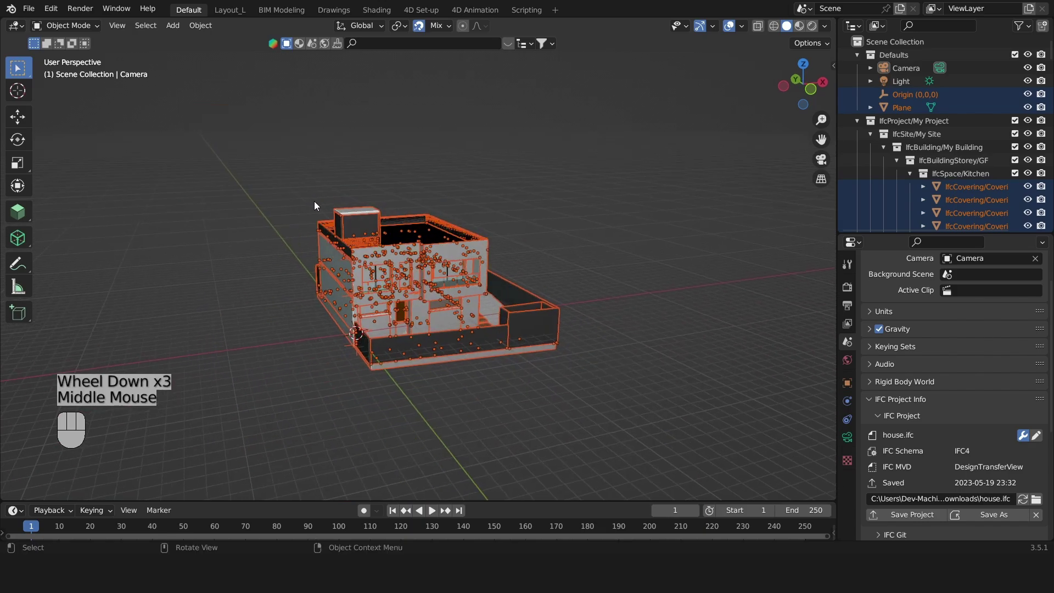
# Deselect everything, enter walk navigation, and walk toward the house's side and pool
pyautogui.click(314, 201)
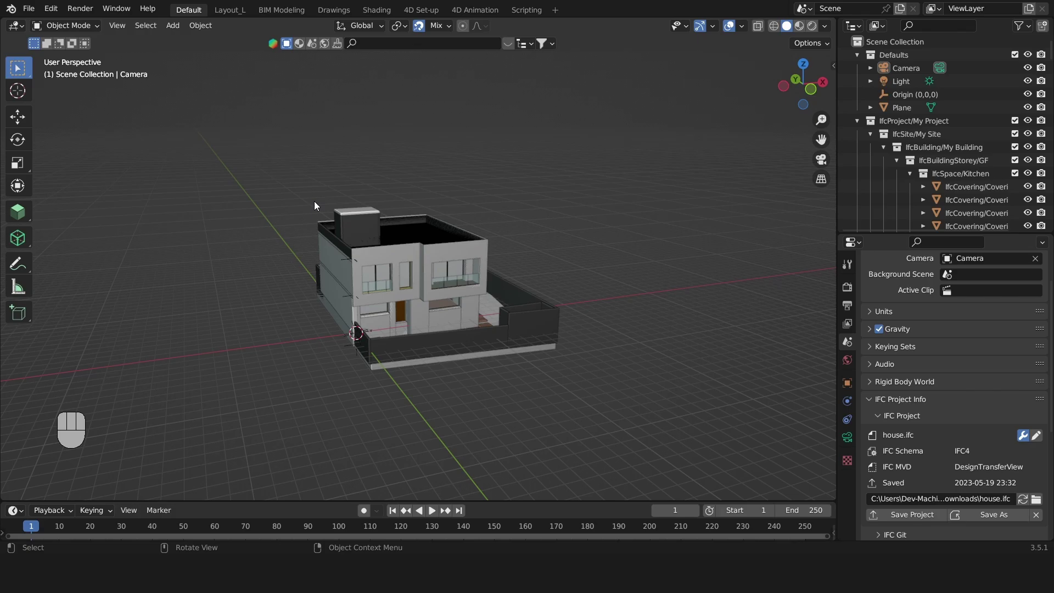
pyautogui.press('shift')
pyautogui.hotkey('shift', '`')
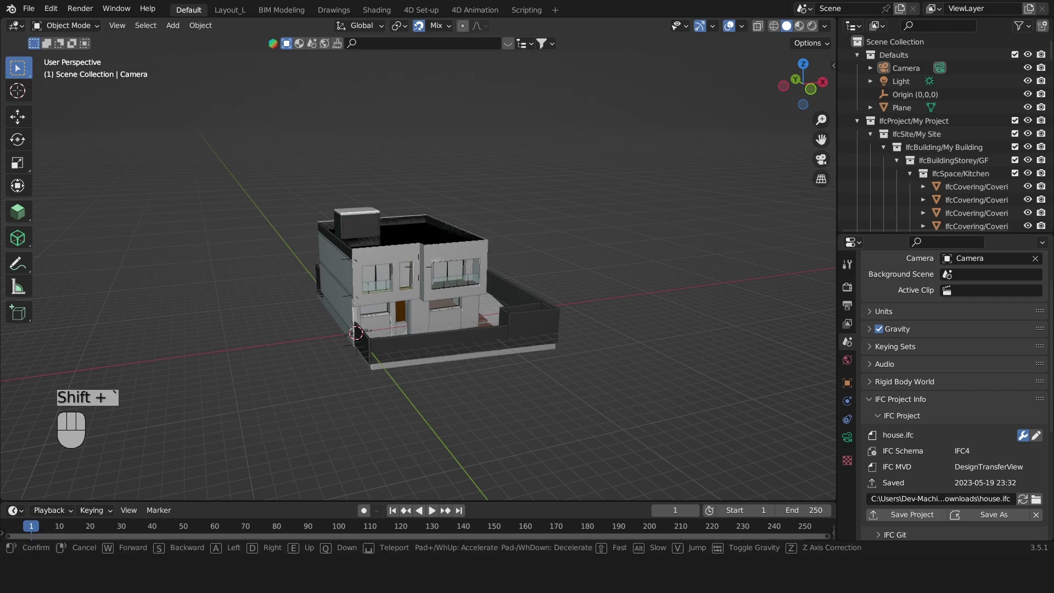
pyautogui.press('w')
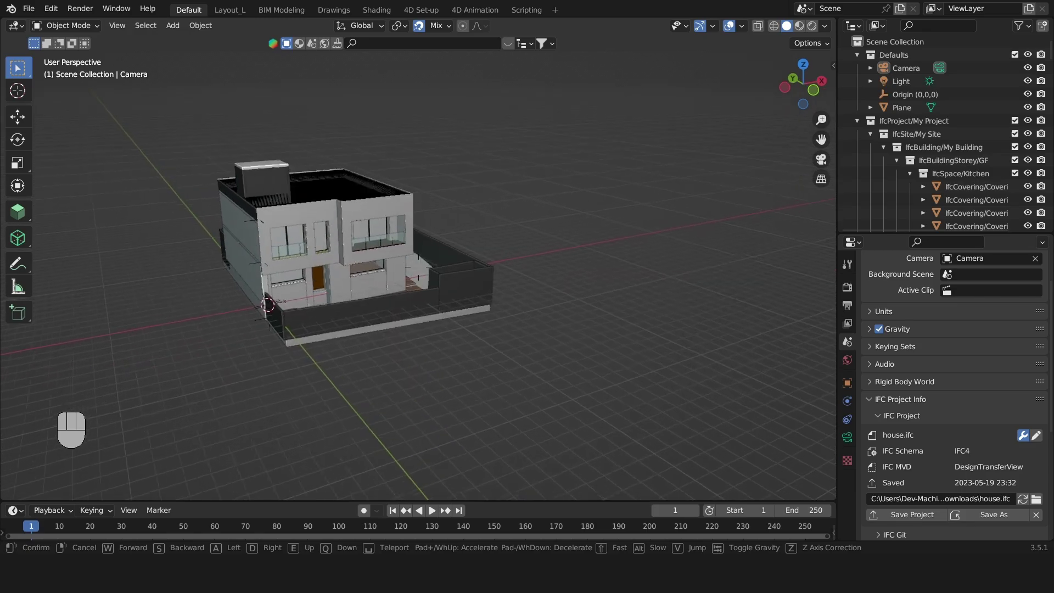
pyautogui.press('w')
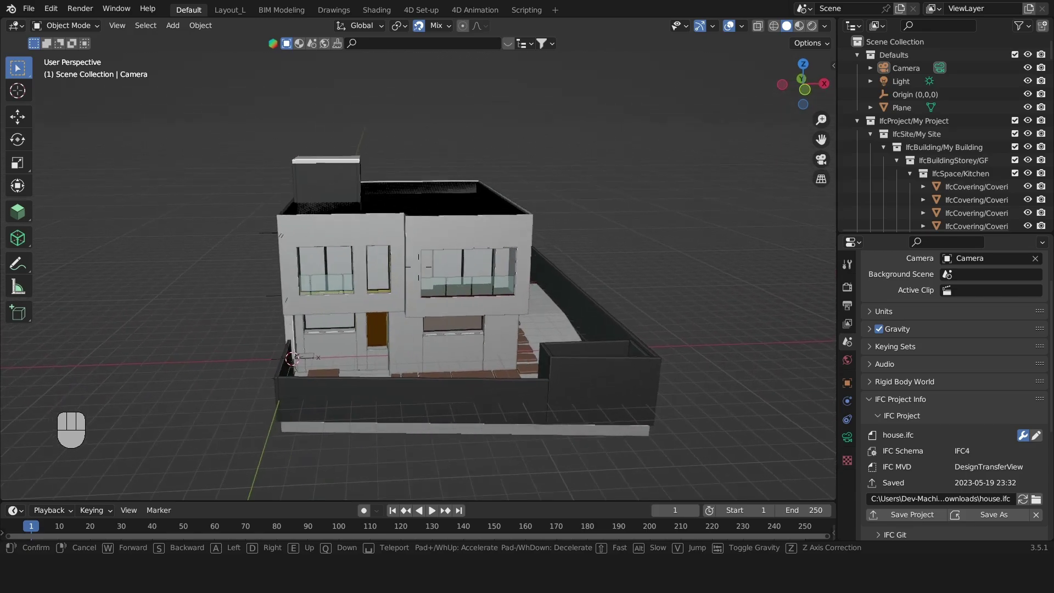
pyautogui.press('w')
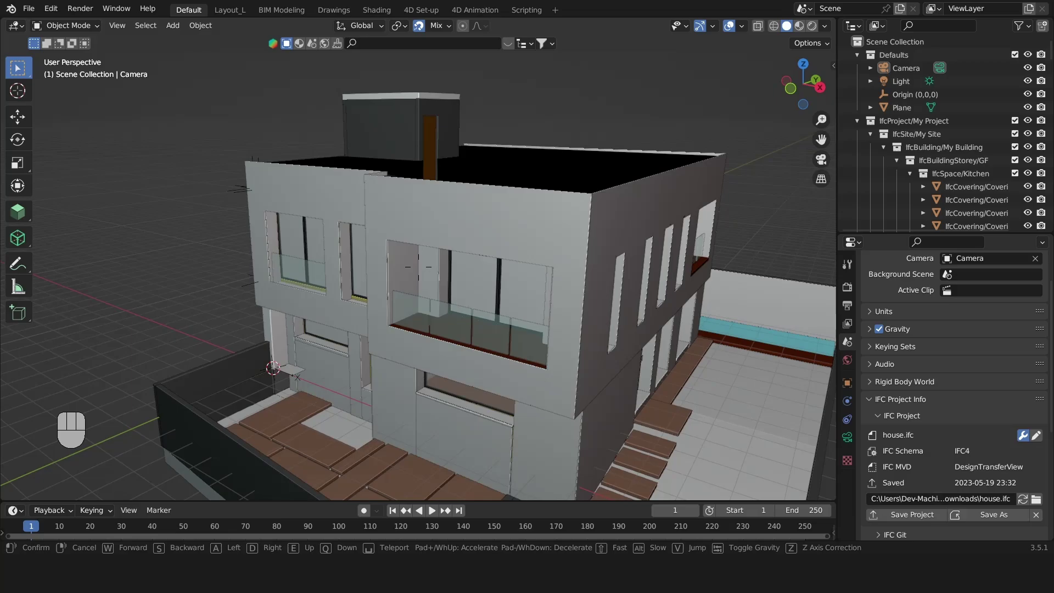
# Back away from the house at increased speed, then walk toward it again
pyautogui.press('s')
pyautogui.press('d')
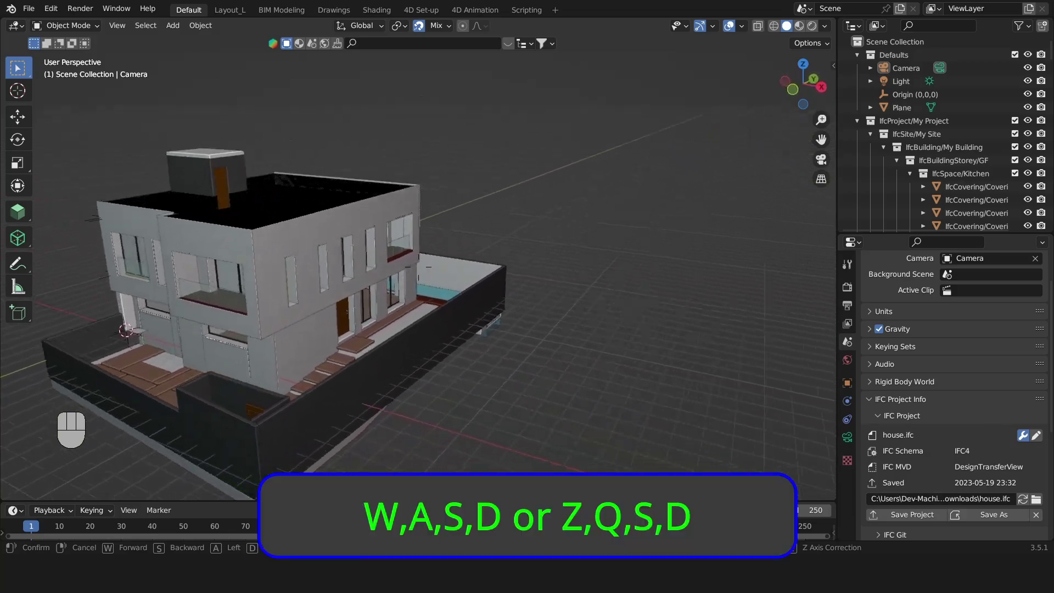
pyautogui.press('s')
pyautogui.press('shift')
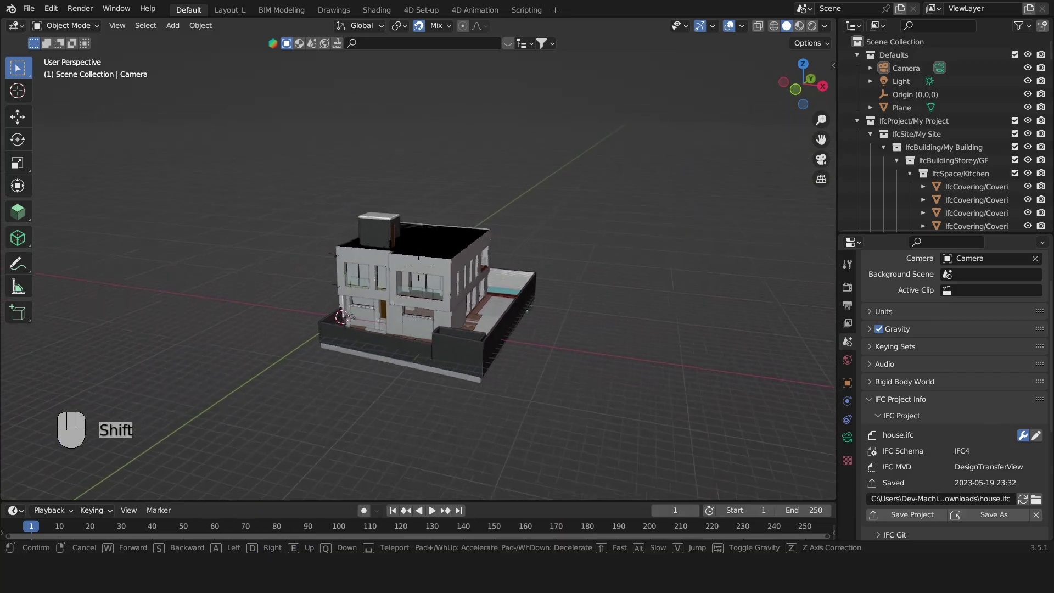
pyautogui.press('w')
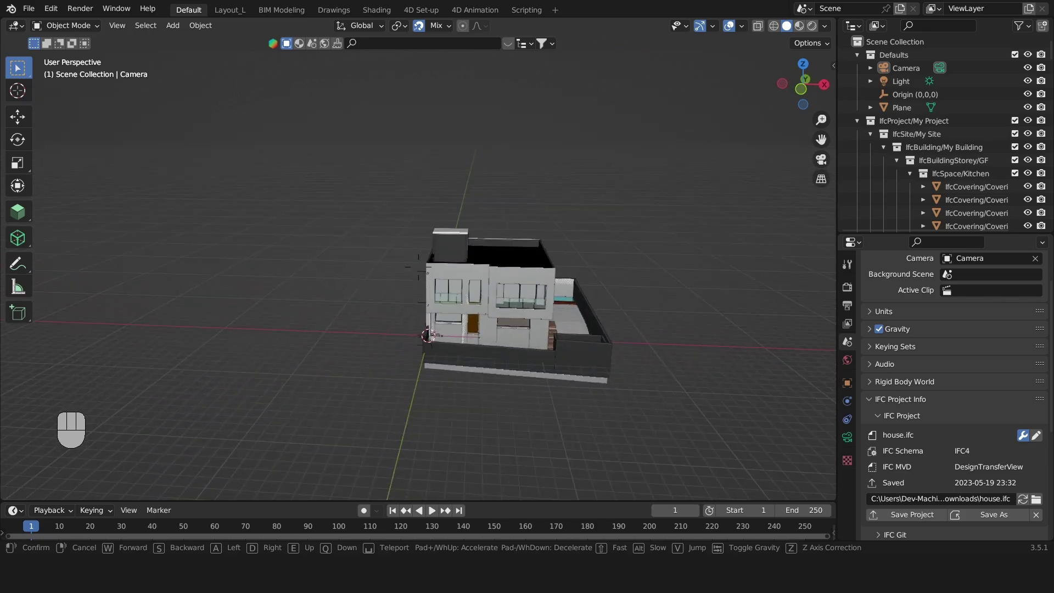
pyautogui.press('w')
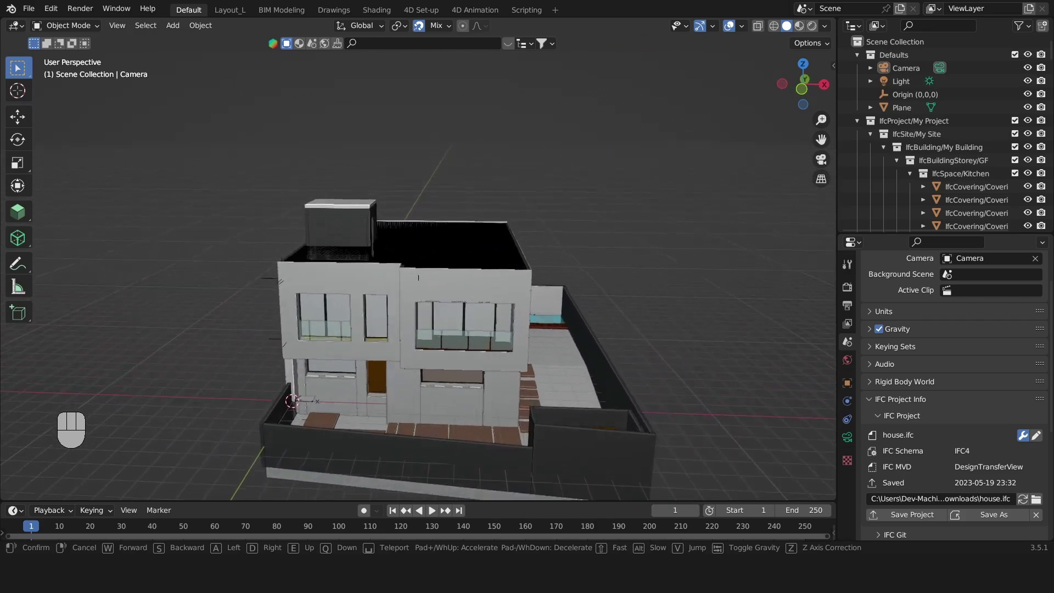
# Back away from the house walls and confirm the new walk view
pyautogui.press('s')
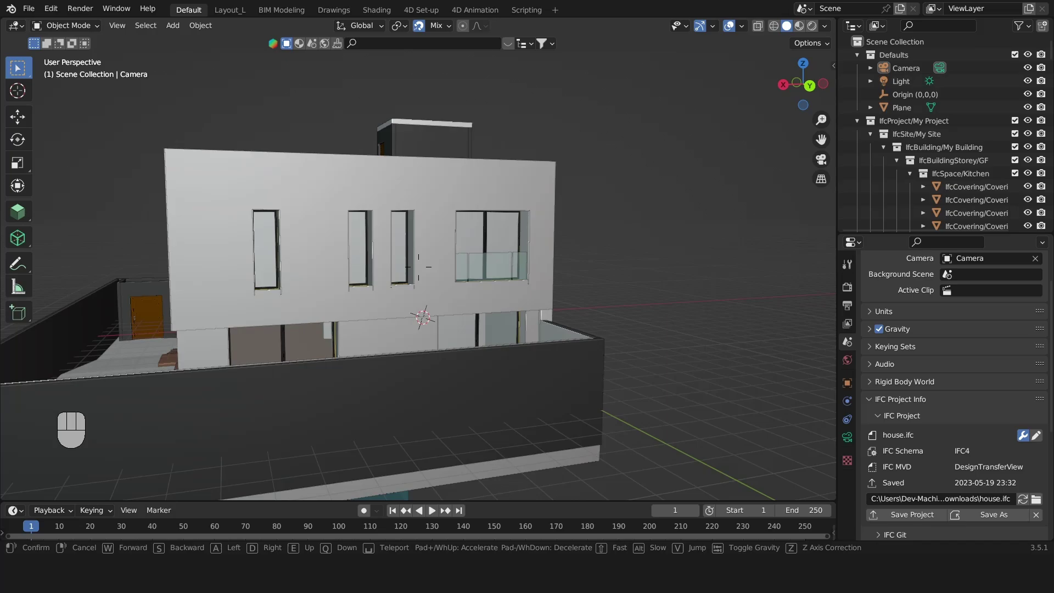
pyautogui.press('s')
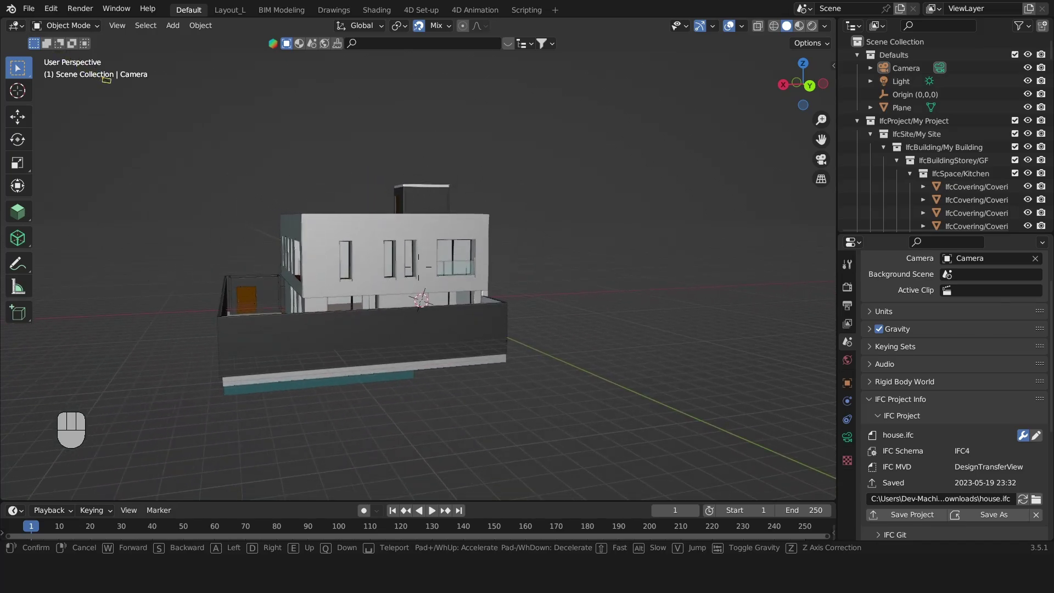
pyautogui.click(314, 204)
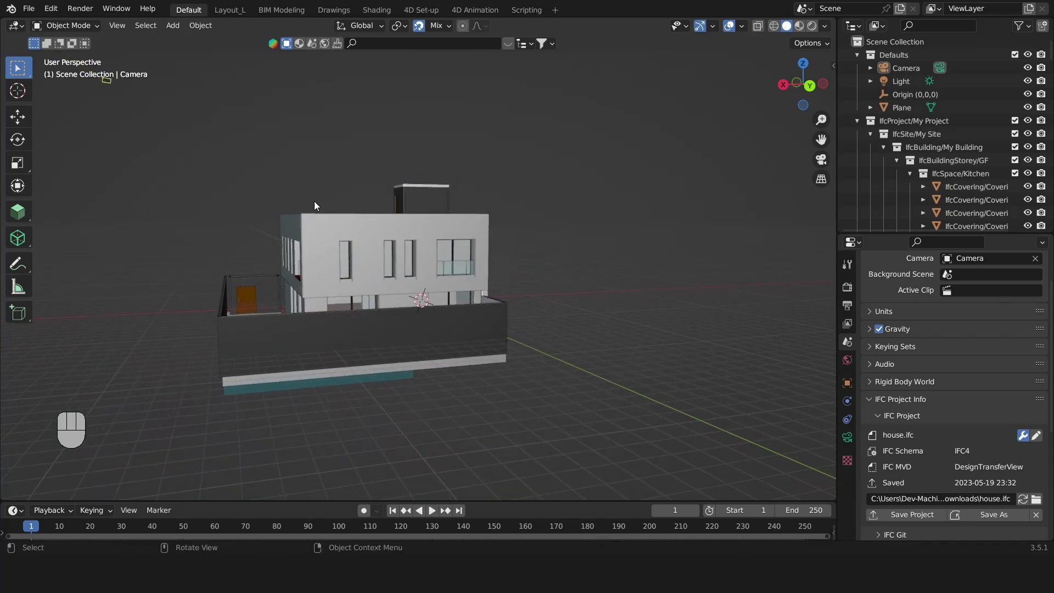
# Use View > Navigation > Fly Navigation to turn toward the house's left side
pyautogui.click(114, 25)
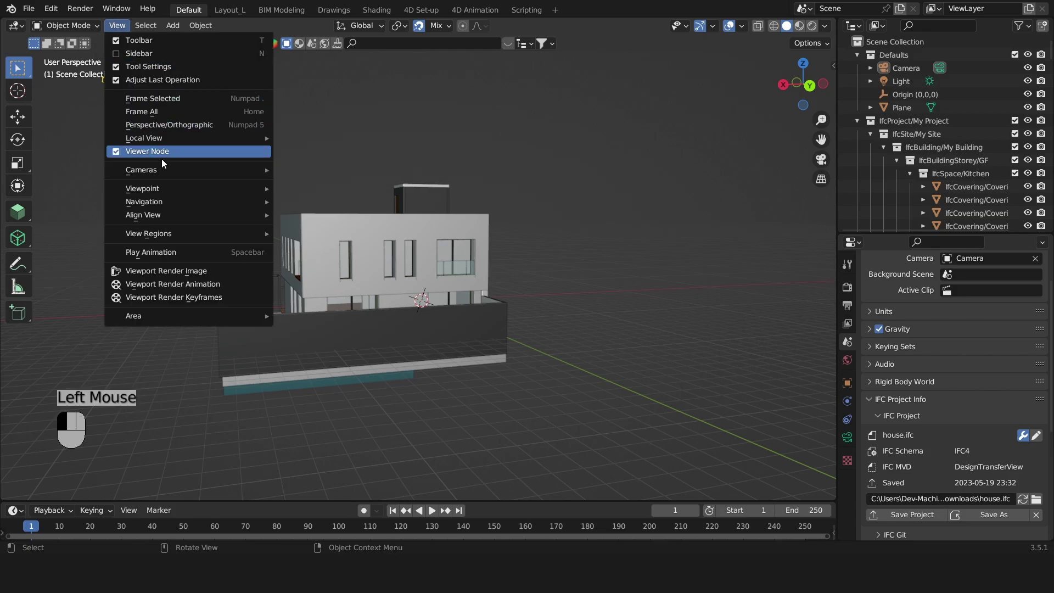
pyautogui.moveTo(252, 202)
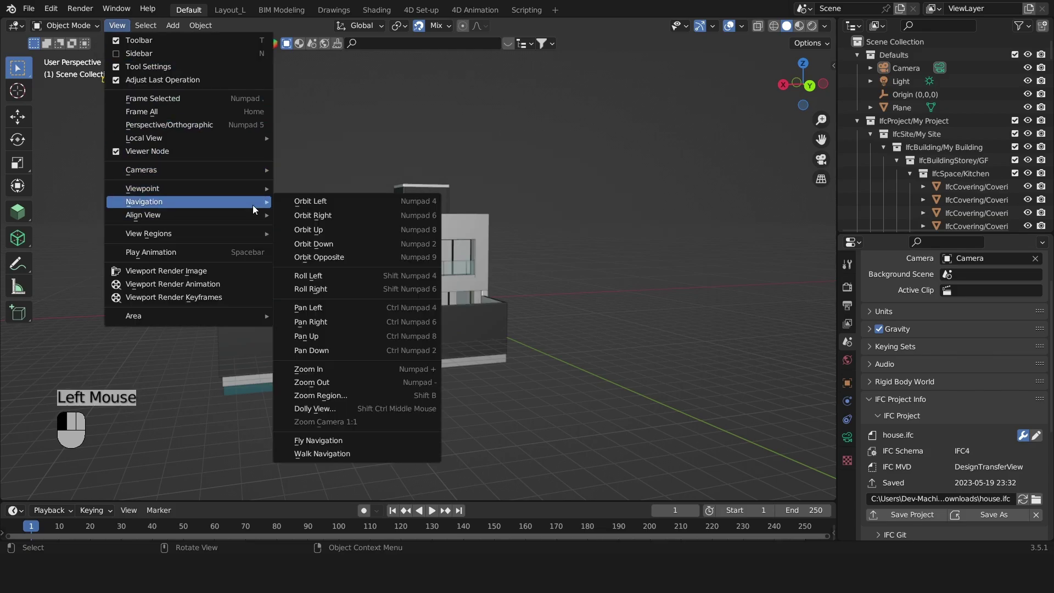
pyautogui.click(341, 445)
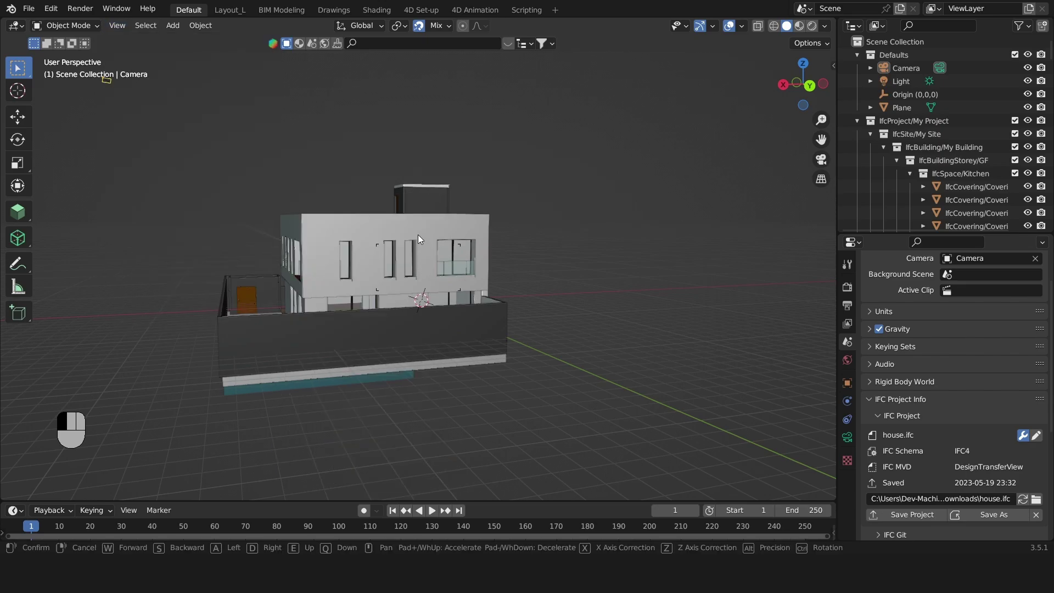
pyautogui.moveTo(418, 236); pyautogui.dragTo(216, 297, button='middle')
pyautogui.click(215, 297)
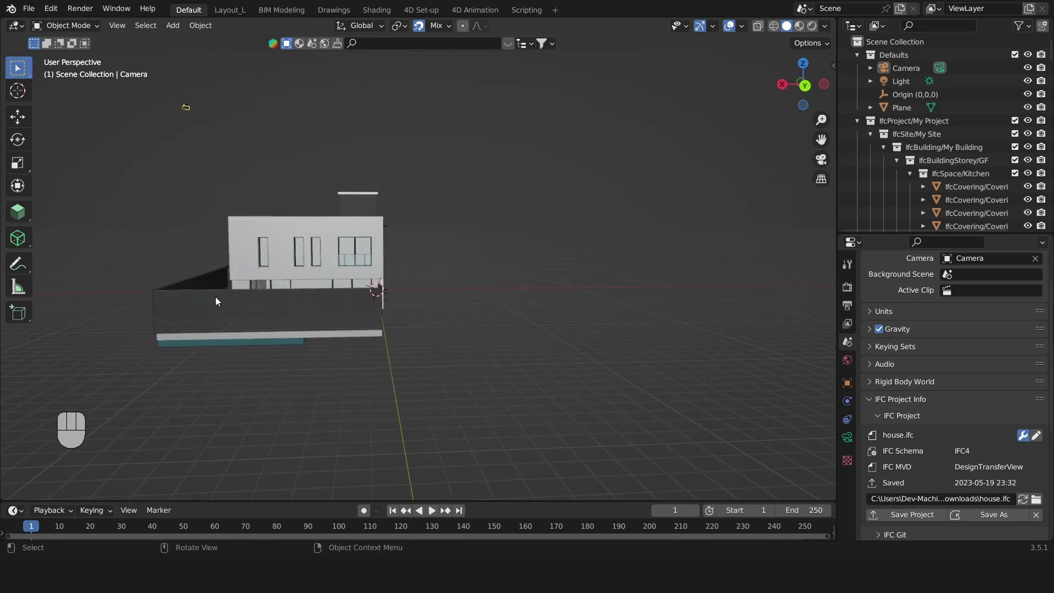